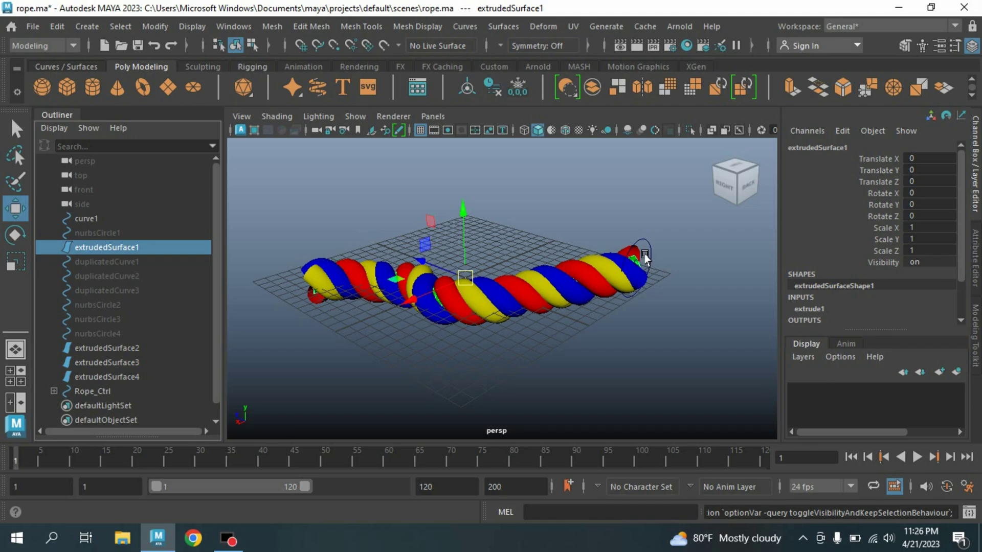
Drag Rope_Ctrl down-left to bend the rope end, then start a new scene without saving rope.ma
left_click(668, 268)
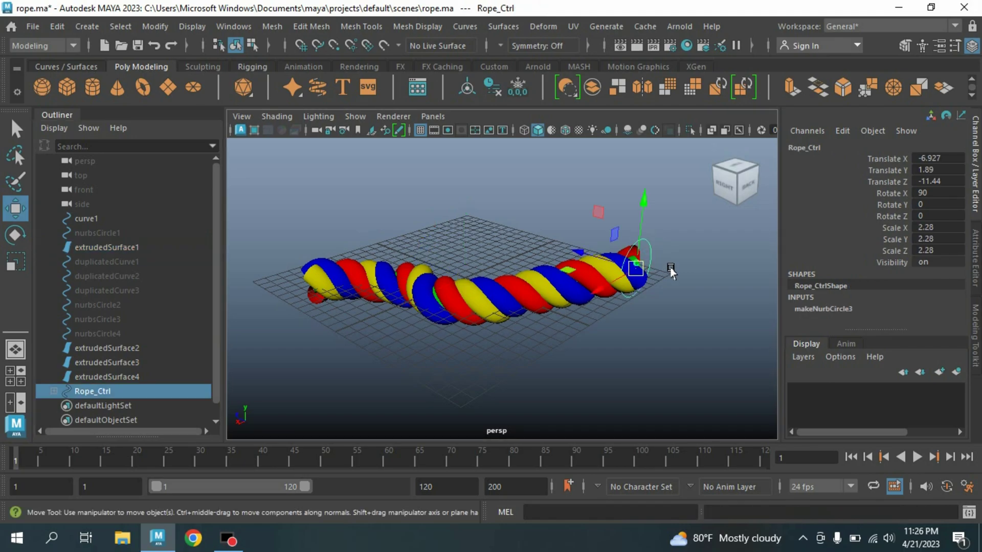
mouse_move(670, 271)
middle_mouse_down()
mouse_move(663, 351)
mouse_move(559, 154)
mouse_move(470, 192)
mouse_move(616, 237)
mouse_move(495, 392)
mouse_move(675, 340)
mouse_move(516, 180)
mouse_move(408, 175)
mouse_move(277, 221)
mouse_move(312, 169)
mouse_move(662, 333)
mouse_move(745, 258)
mouse_move(631, 248)
middle_mouse_up()
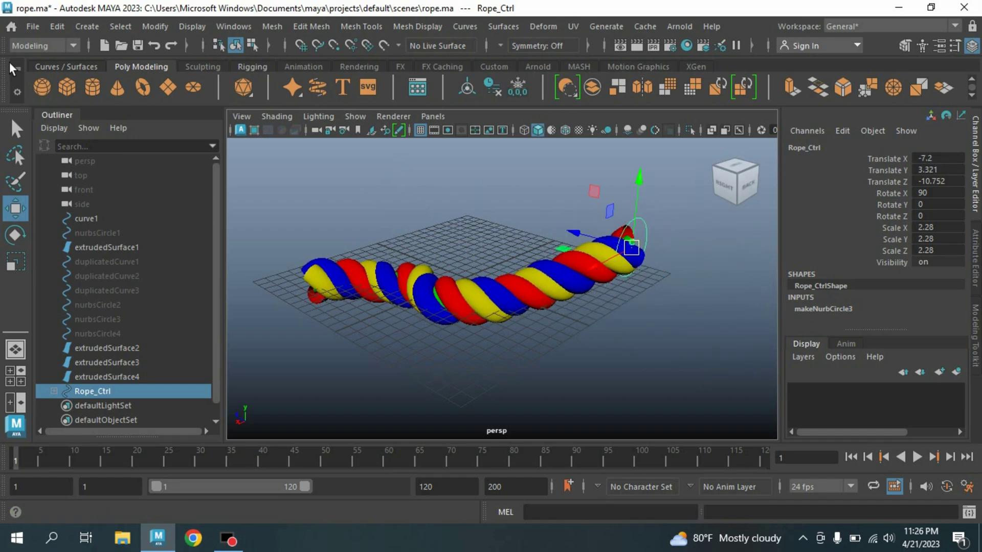
left_click(30, 25)
left_click(51, 50)
left_click(491, 278)
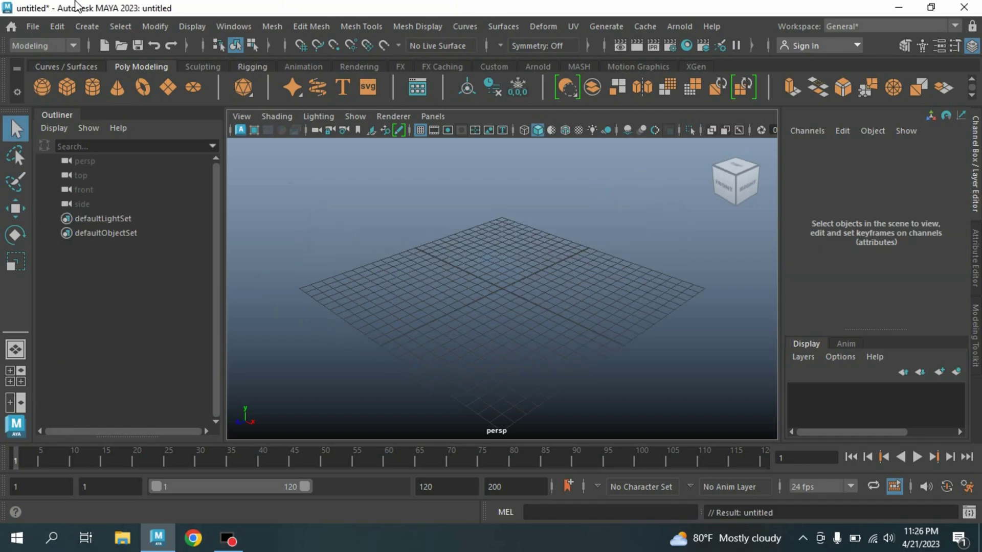
Draw curve1 with the CV Curve Tool, placing eight points in a wavy S across the grid
left_click(86, 26)
mouse_move(118, 139)
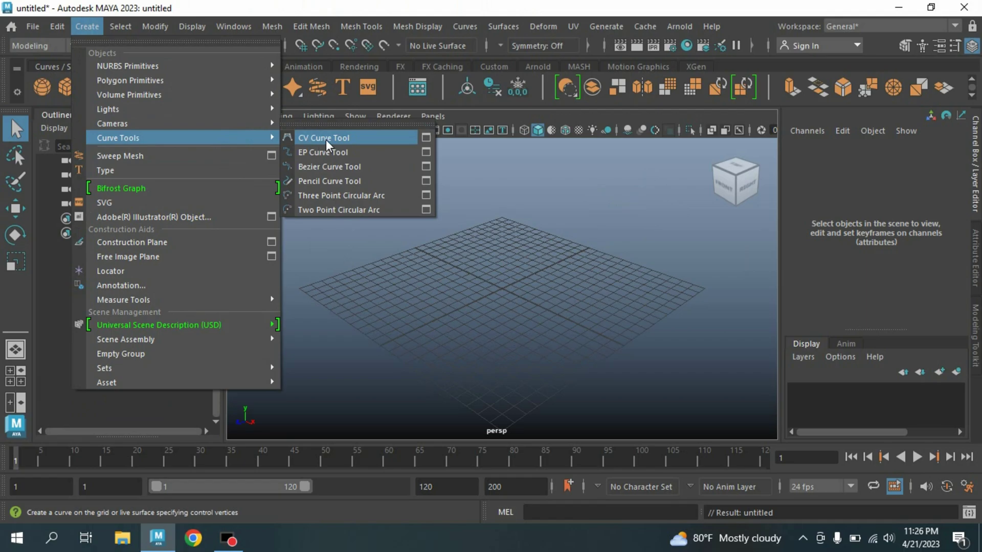
left_click(327, 138)
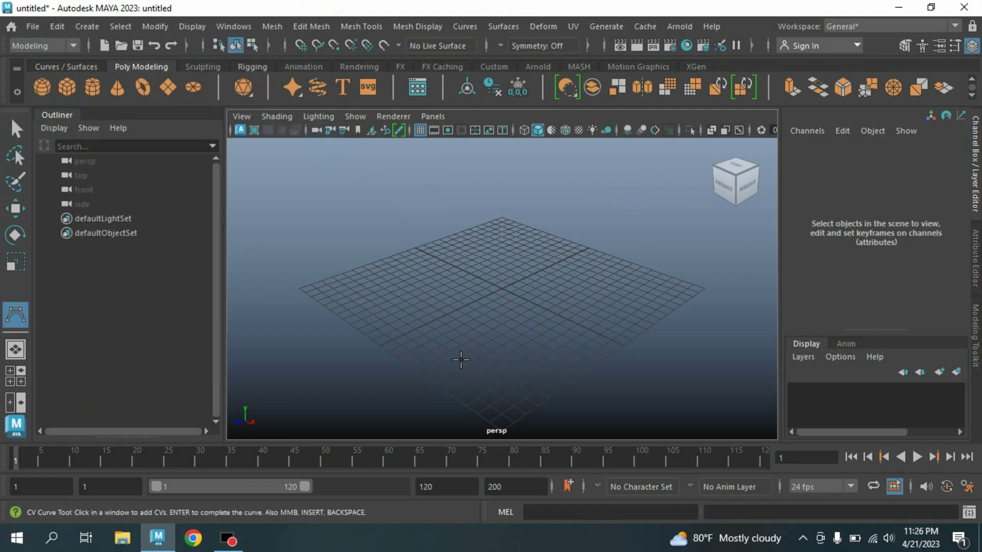
left_click(461, 360)
left_click(459, 313)
left_click(499, 300)
left_click(553, 303)
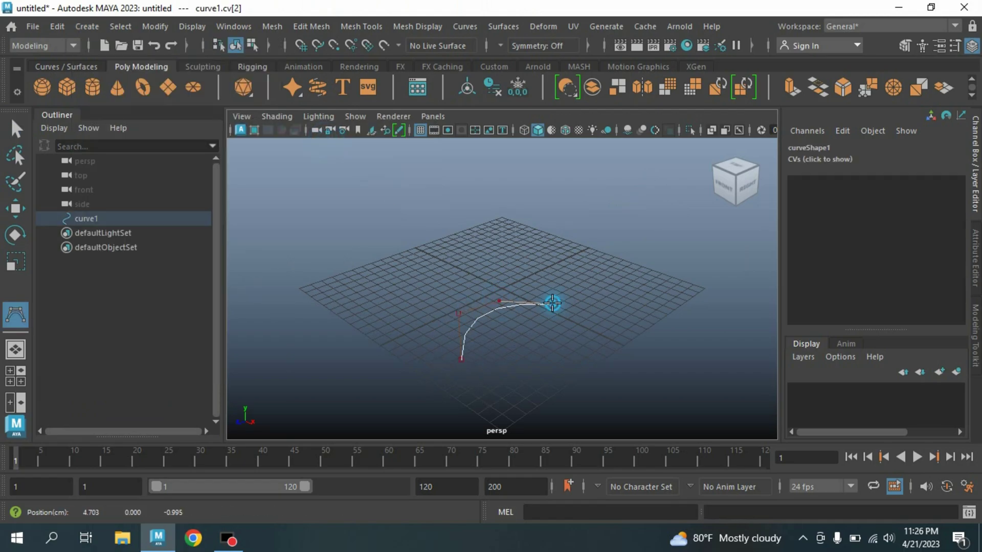
left_click(552, 276)
left_click(526, 251)
left_click(553, 242)
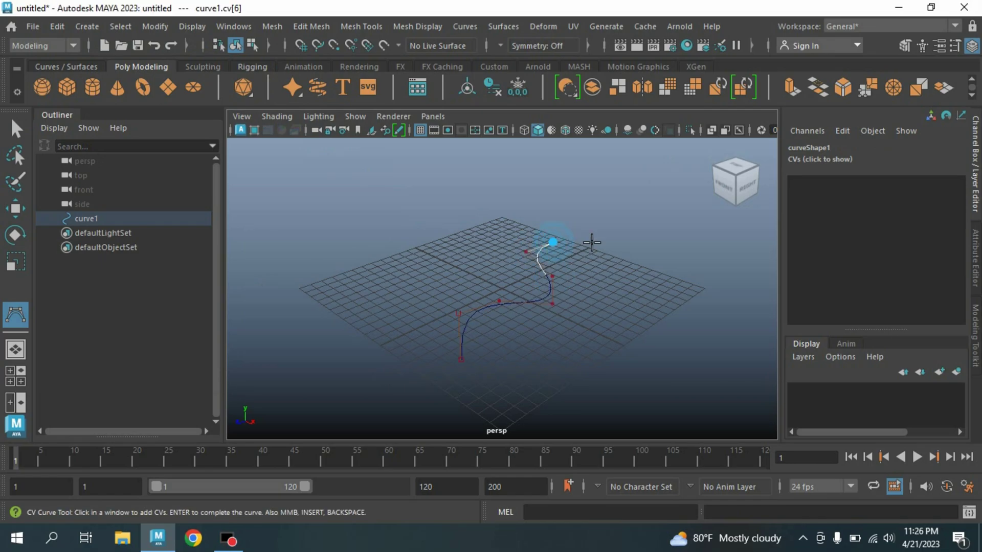
left_click(599, 245)
key("q")
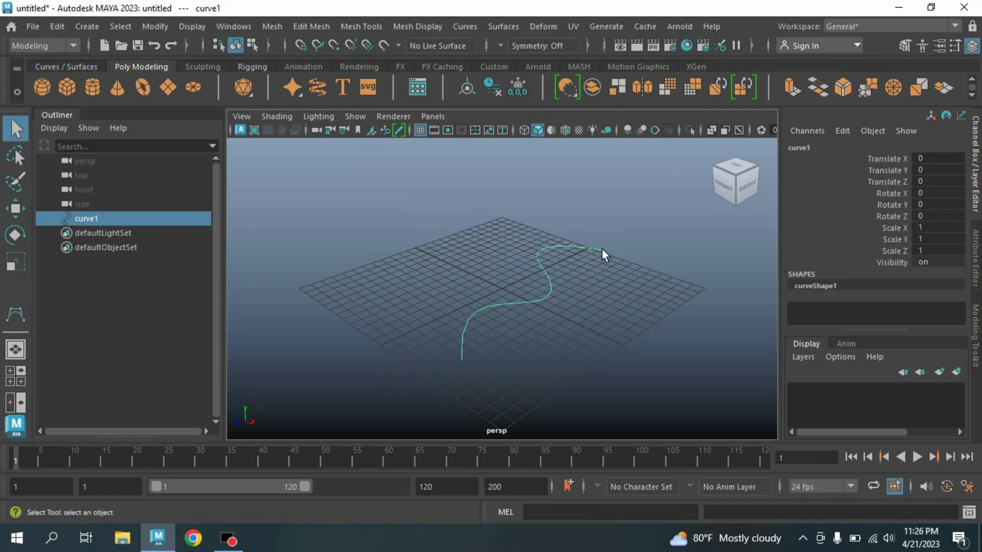
left_click(76, 21)
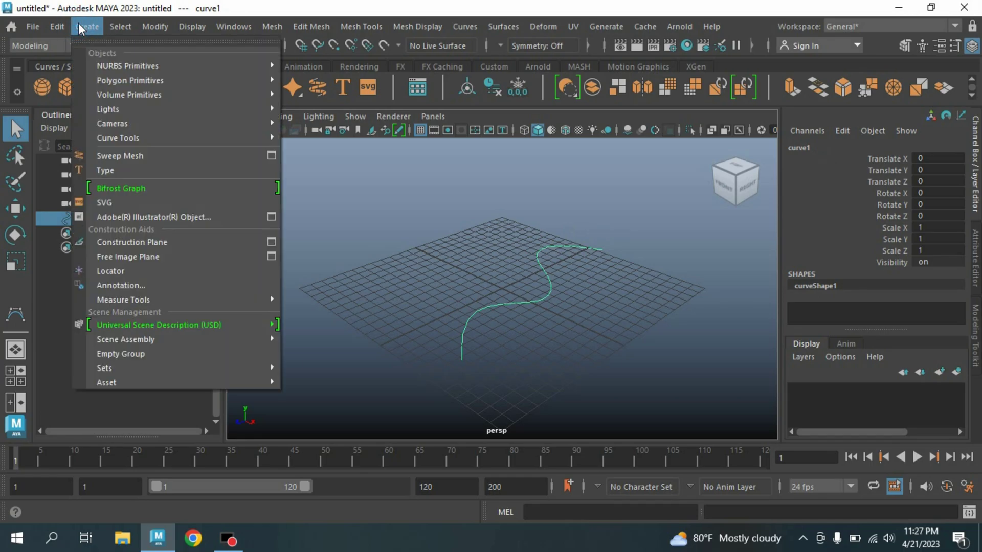
mouse_move(153, 66)
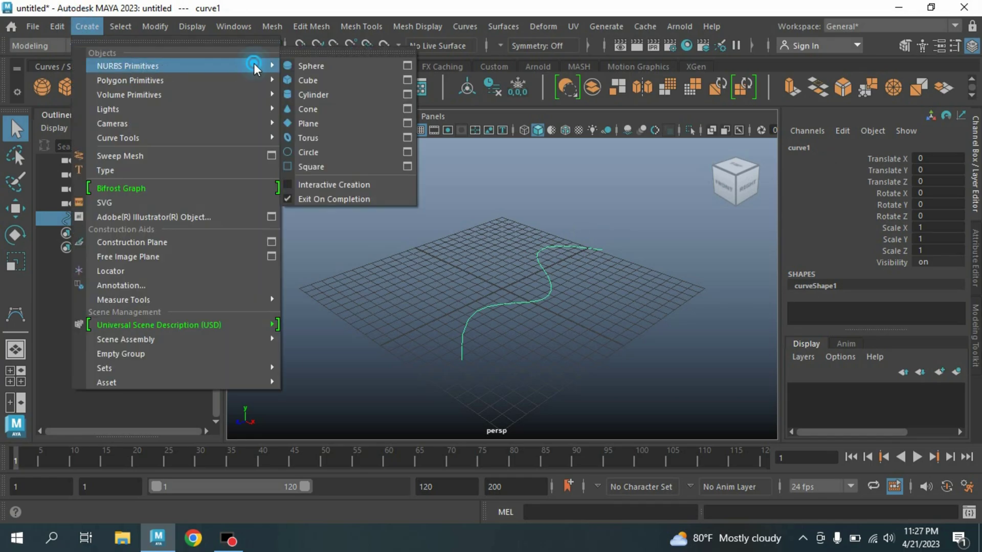
Create a NURBS circle and stand it upright with Rotate X set to 90
left_click(315, 151)
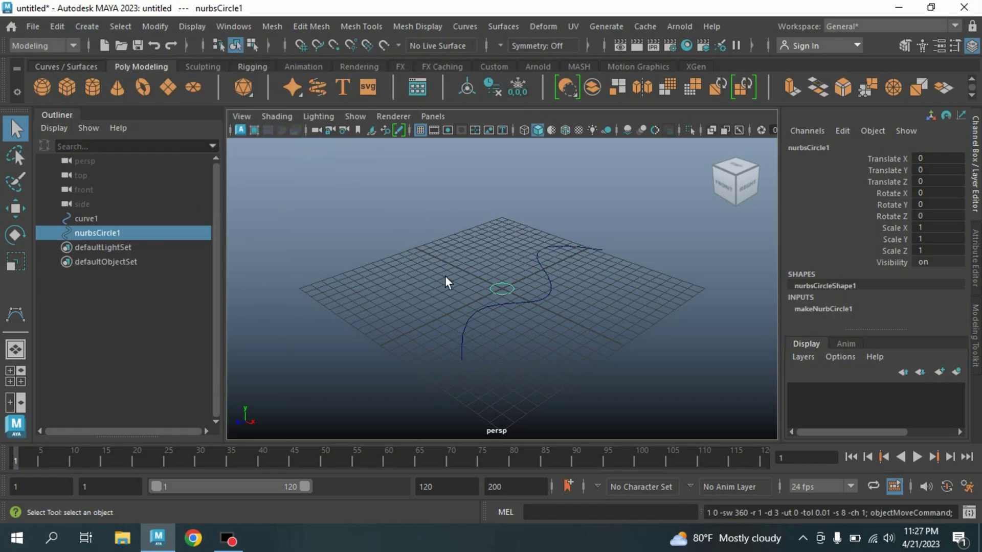
left_click(15, 235)
left_click_drag(450, 299, 485, 263)
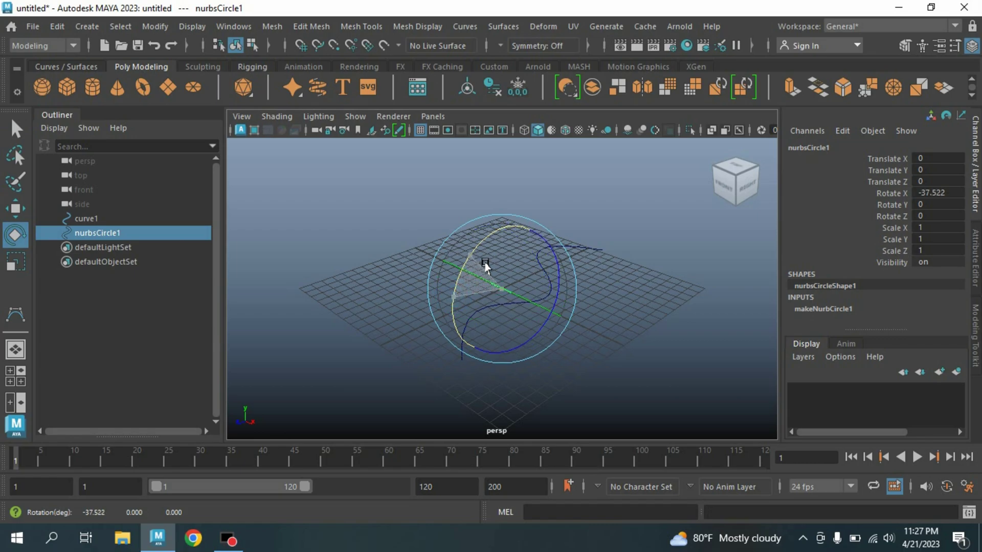
left_click(927, 193)
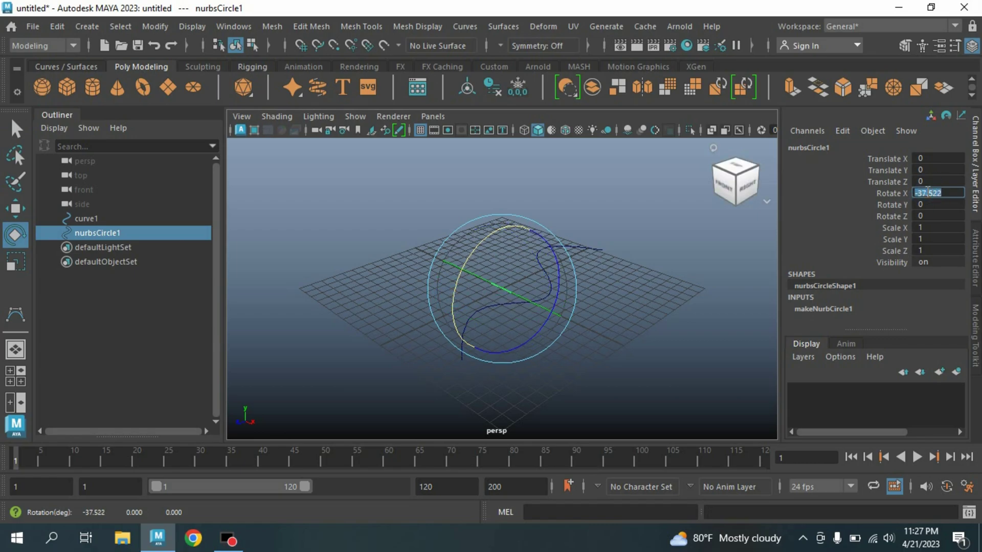
type("90")
key("Return")
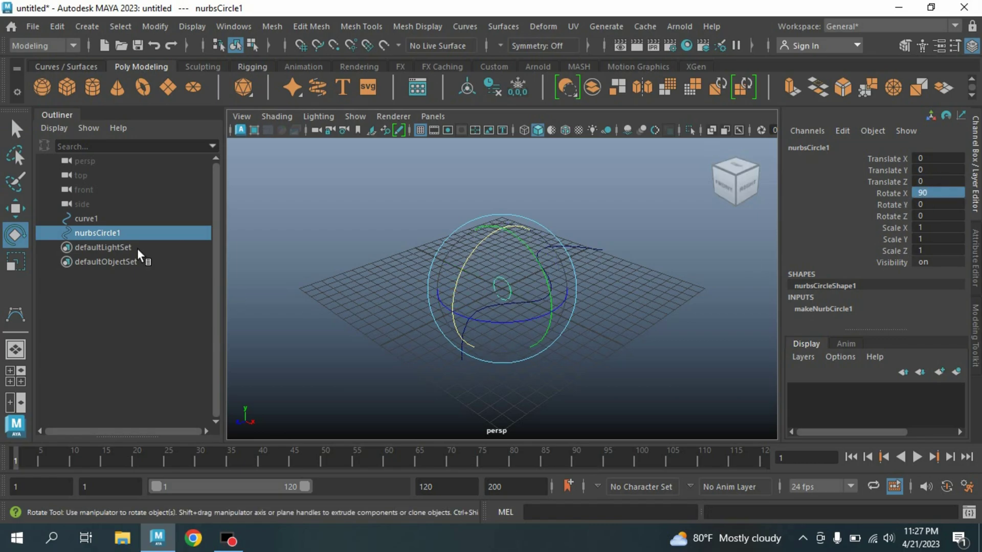
left_click(15, 134)
Snap the circle onto the curve's lower end and turn it about 40° to follow the curve
left_click(17, 209)
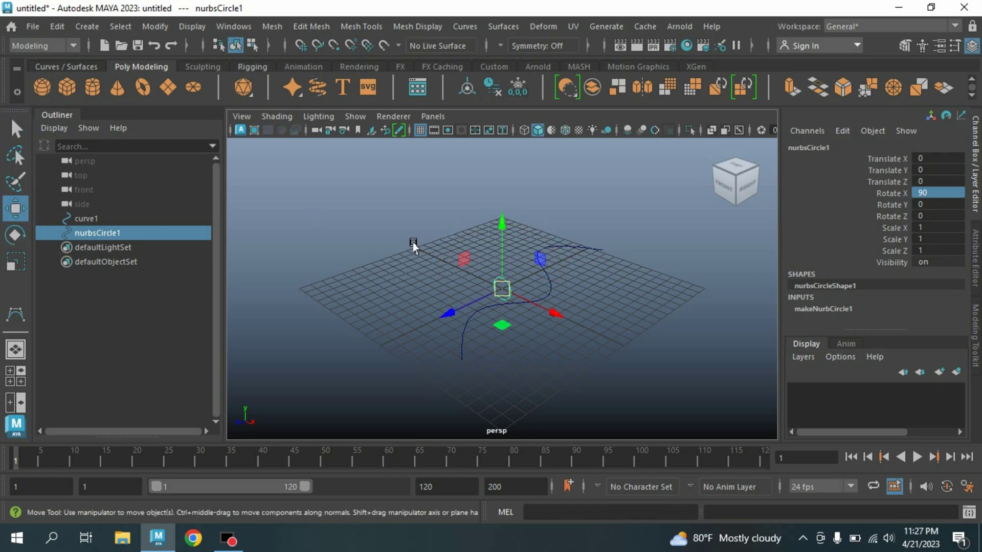
key("c")
left_click_drag(500, 292, 466, 362)
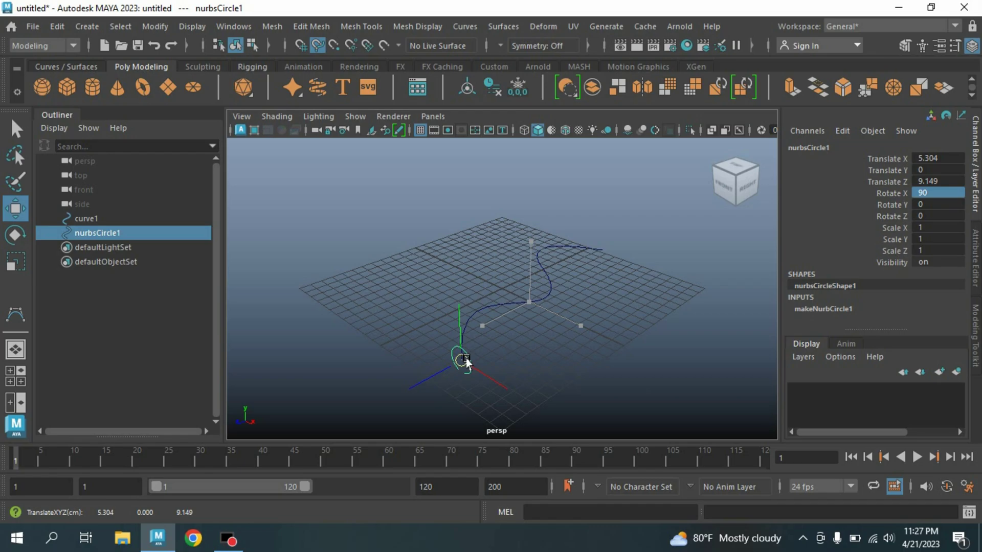
left_click(17, 235)
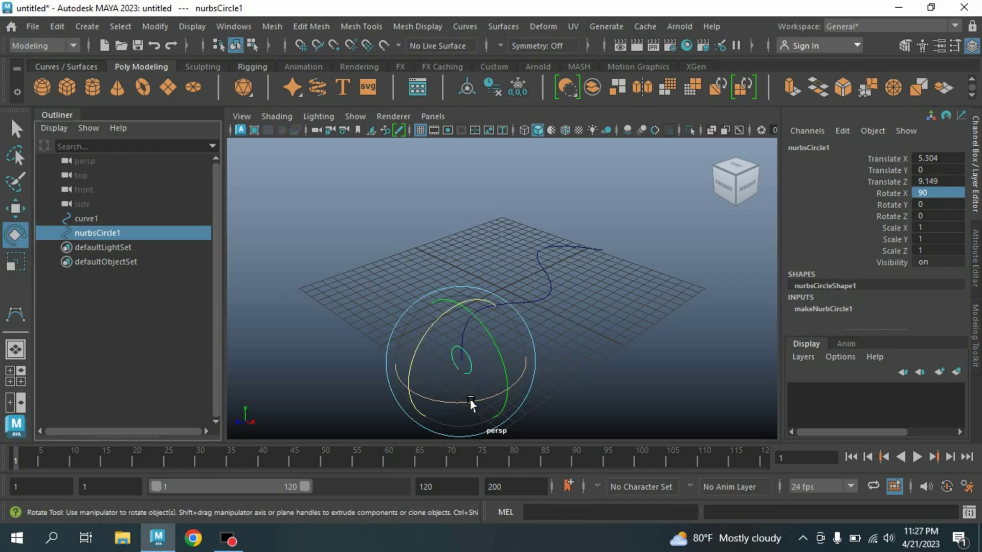
left_click_drag(471, 402, 512, 391)
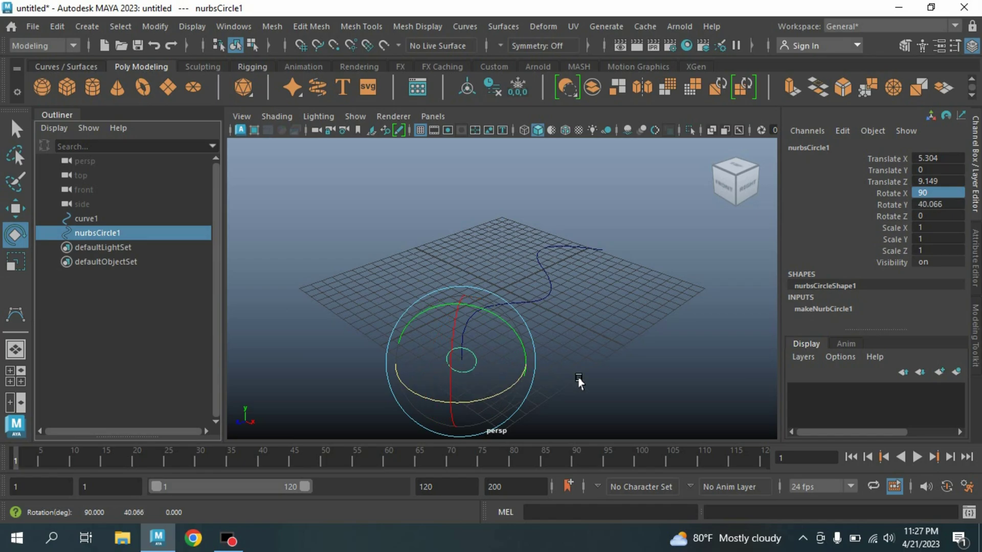
mouse_move(579, 384)
left_mouse_down("alt")
mouse_move(598, 376)
mouse_move(575, 361)
mouse_move(522, 377)
mouse_move(482, 369)
mouse_move(518, 369)
mouse_move(550, 352)
left_mouse_up("alt")
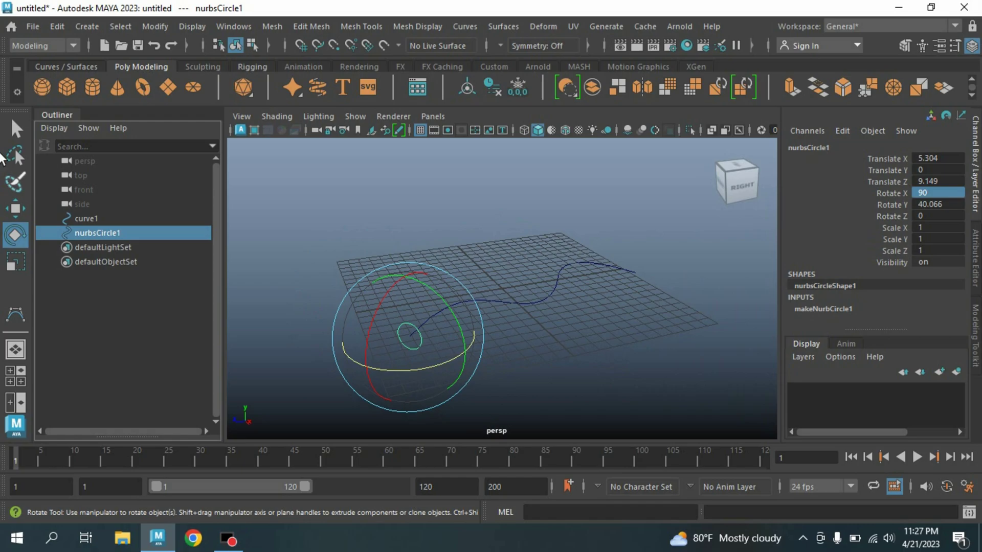
left_click(16, 130)
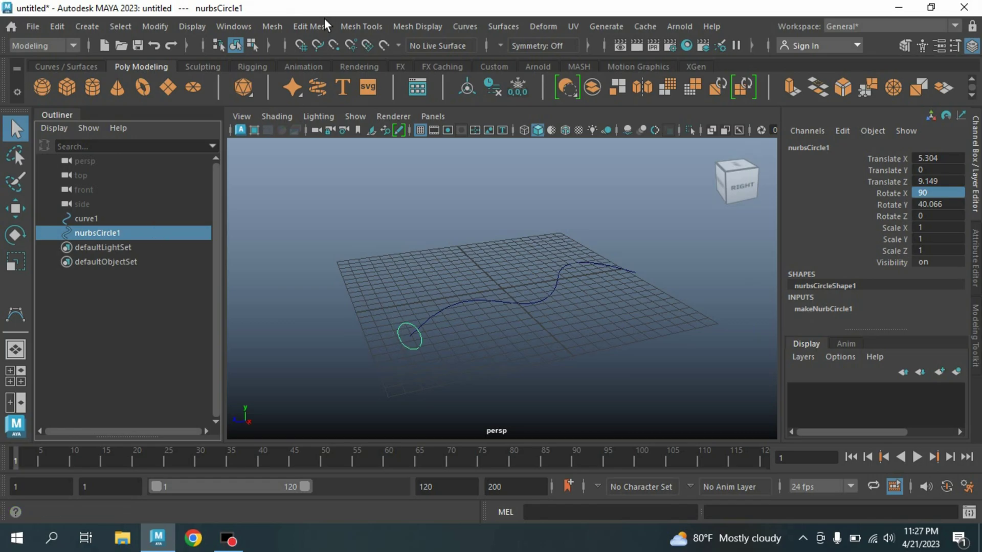
Rebuild nurbsCircle1 from reset settings with Number of spans set to 6
left_click(463, 29)
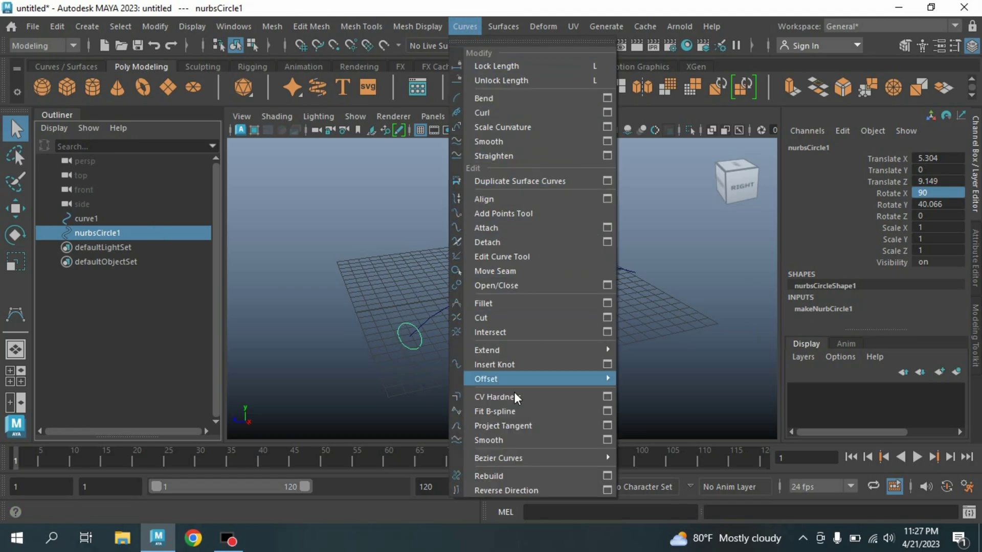
left_click(610, 475)
left_click(524, 160)
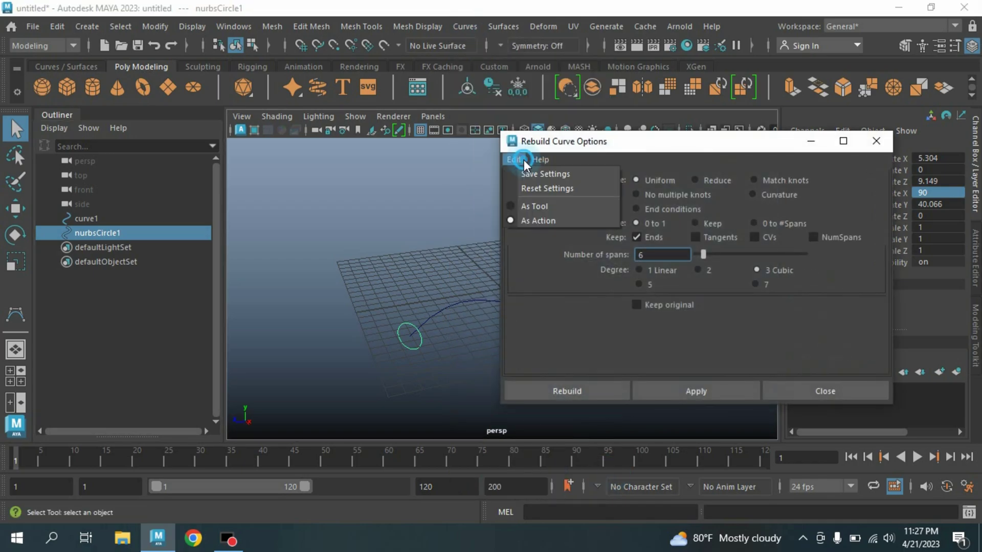
left_click(533, 189)
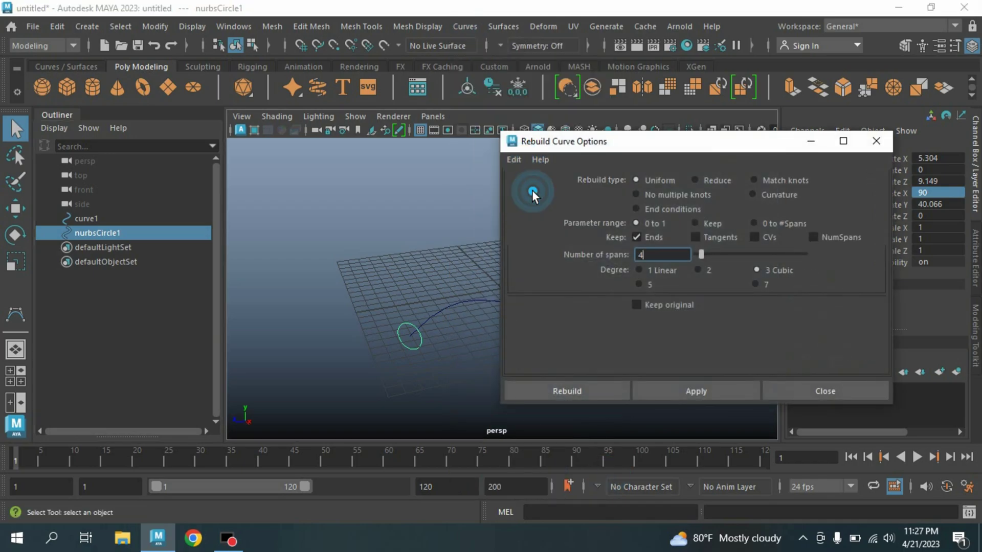
double_click(668, 254)
type("6")
left_click(566, 395)
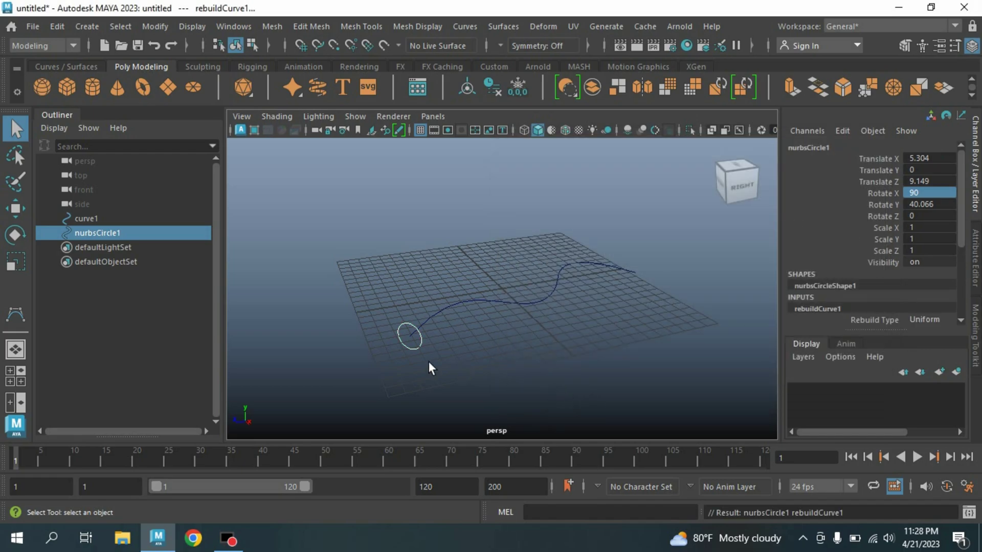
Select the profile circle together with the wavy curve
left_click(420, 345)
left_click_drag(387, 288, 400, 363)
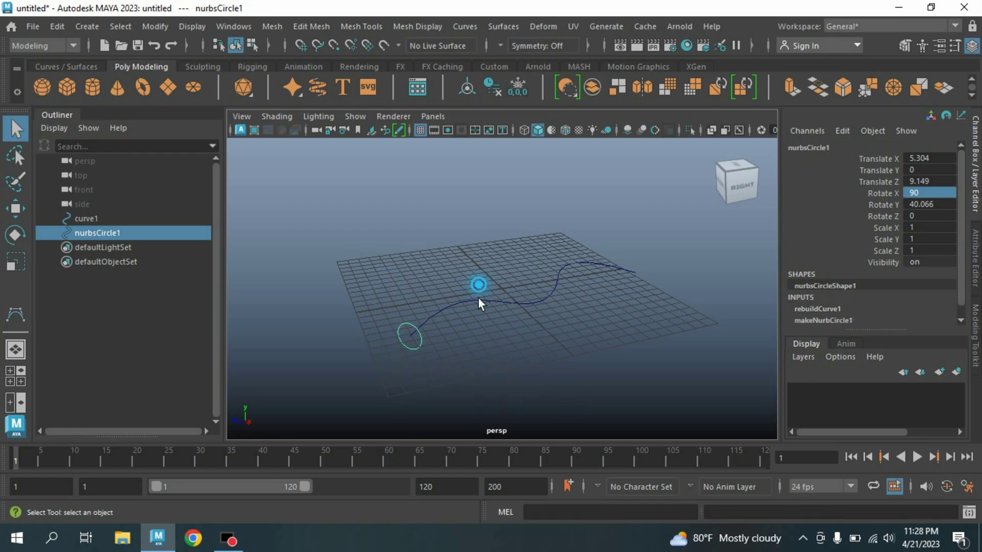
left_click_drag(478, 281, 491, 357, "shift")
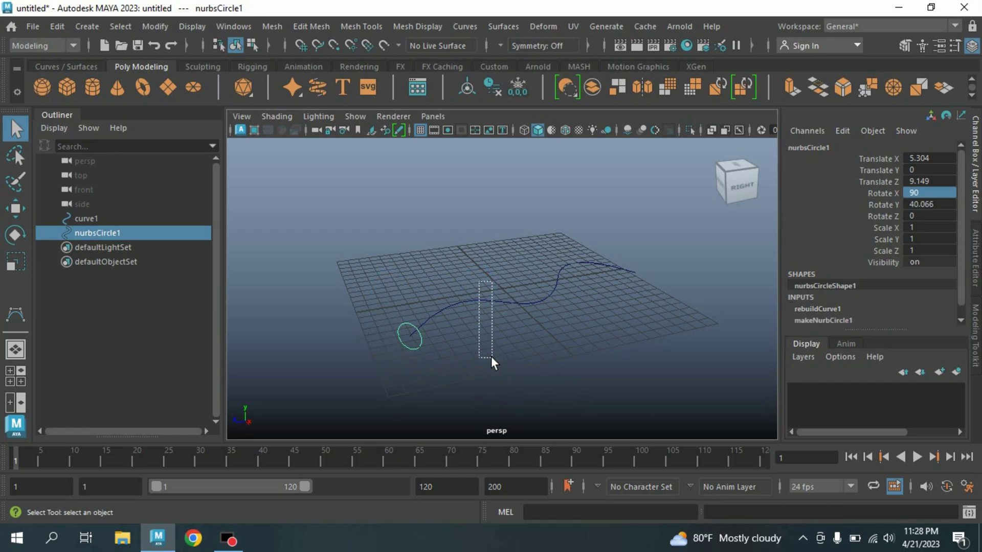
Extrude the circle along the wavy curve into a tube and light both sides
left_click(496, 25)
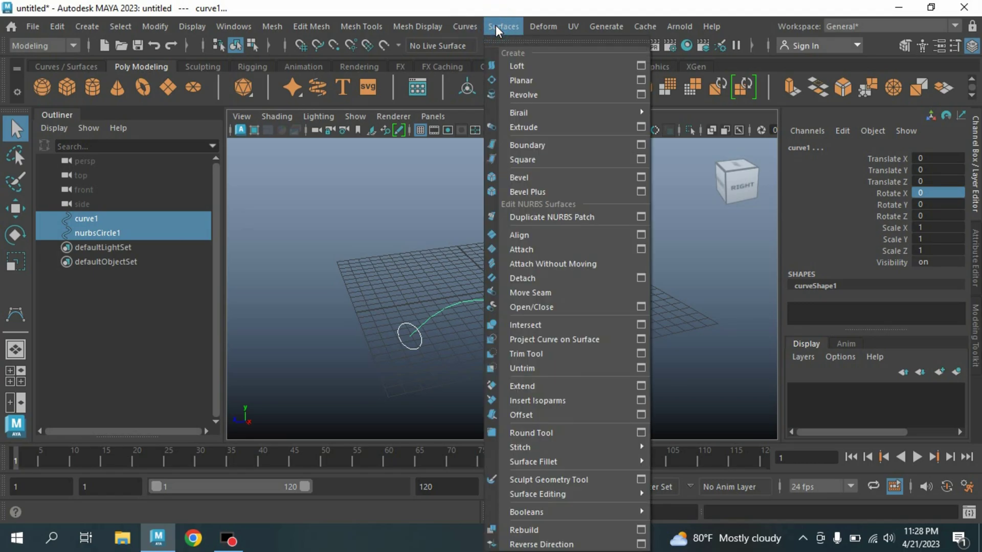
left_click(551, 130)
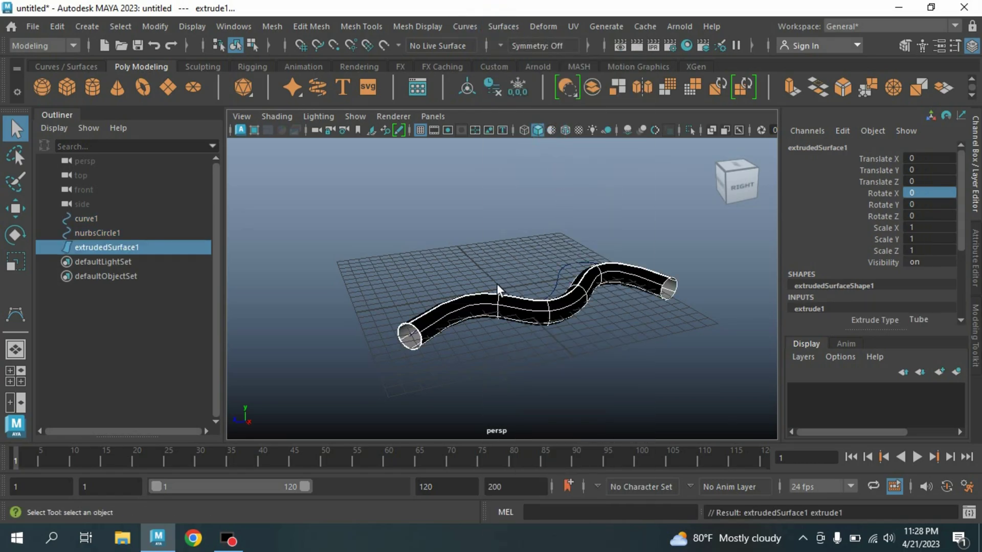
left_click(309, 115)
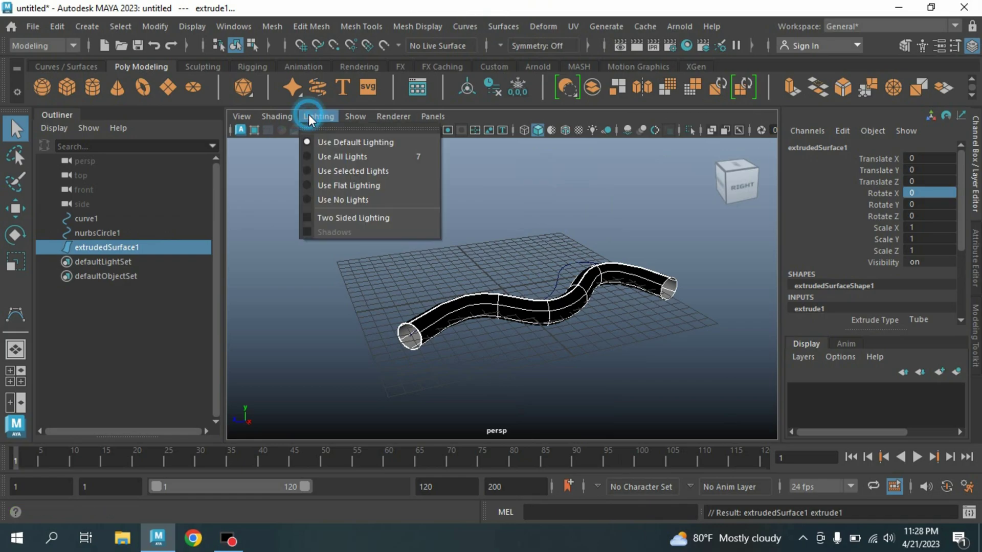
left_click(333, 217)
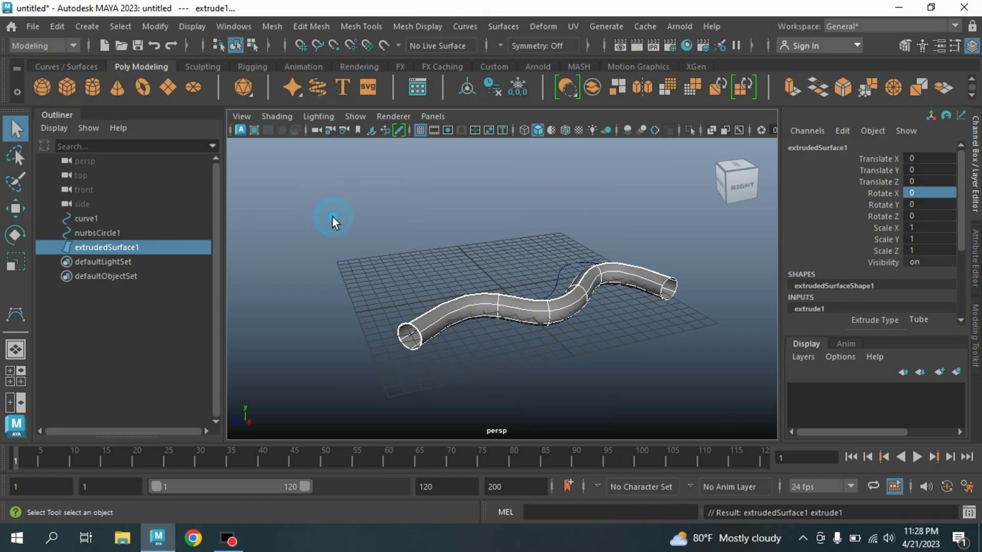
Select three lengthwise isoparms spread around the tube, orbiting between picks
right_click(437, 321)
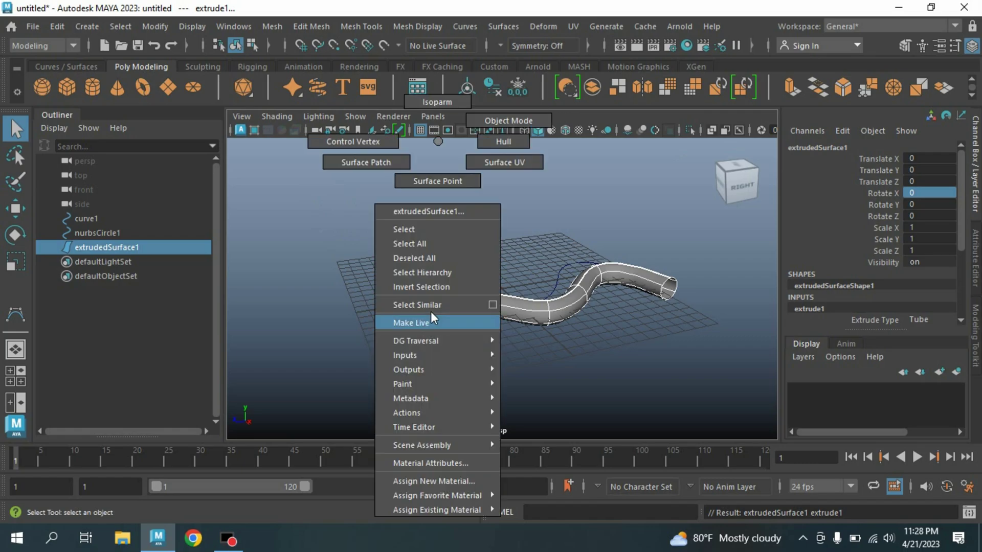
left_click(434, 103)
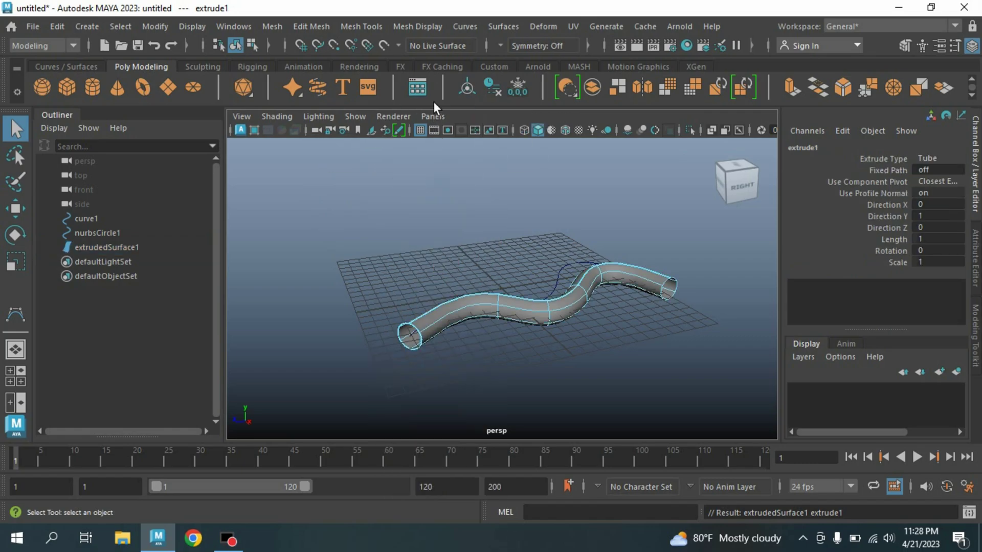
scroll(452, 329, "up", 4)
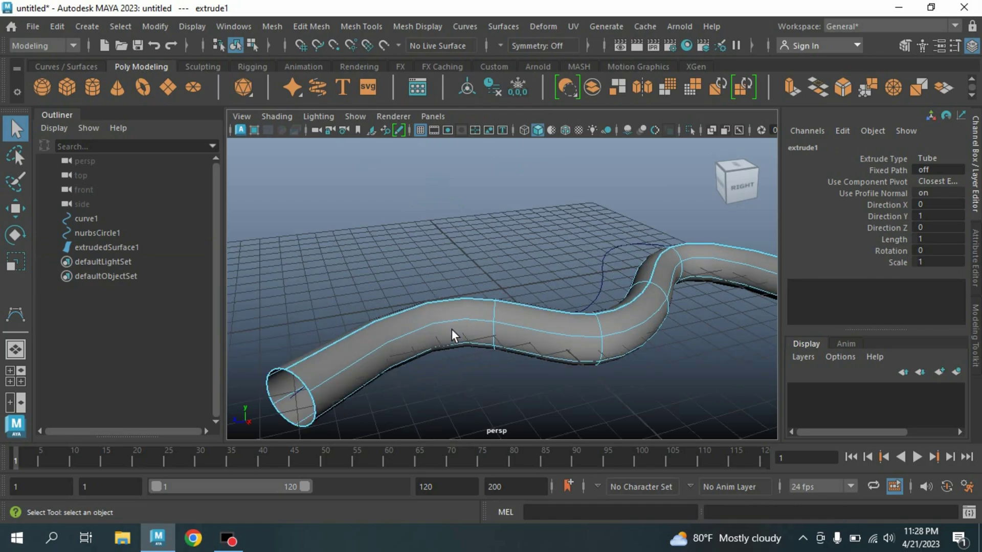
left_click(366, 354)
scroll(366, 353, "down", 3)
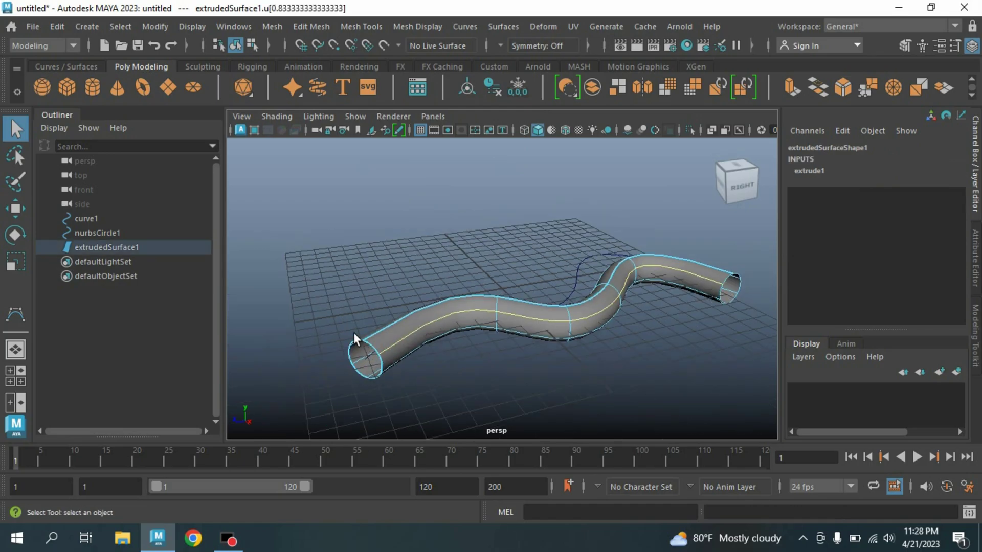
left_click_drag(354, 333, 452, 329, "alt")
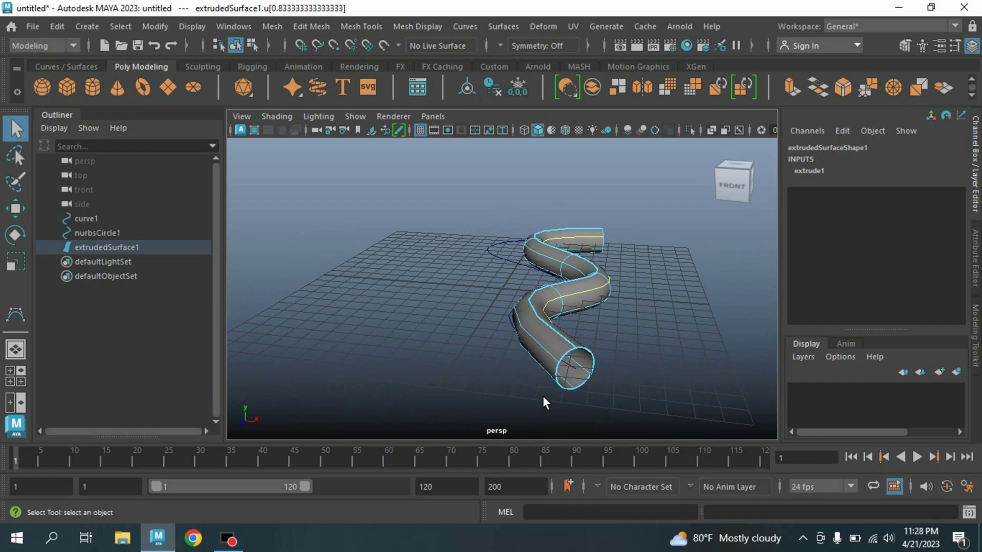
left_click(545, 350, "shift")
left_click_drag(667, 388, 627, 382, "alt")
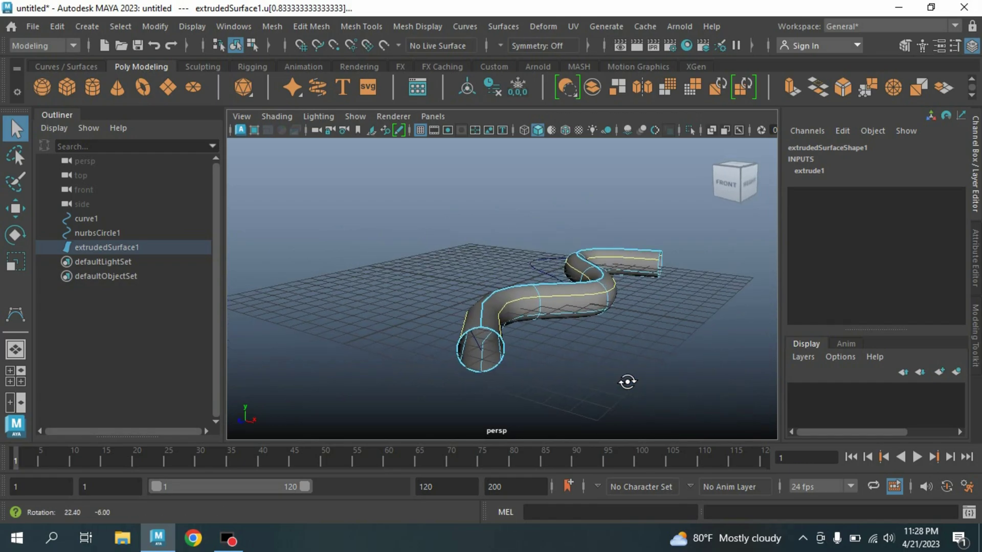
left_click(482, 360, "shift")
left_click_drag(621, 379, 573, 384, "alt")
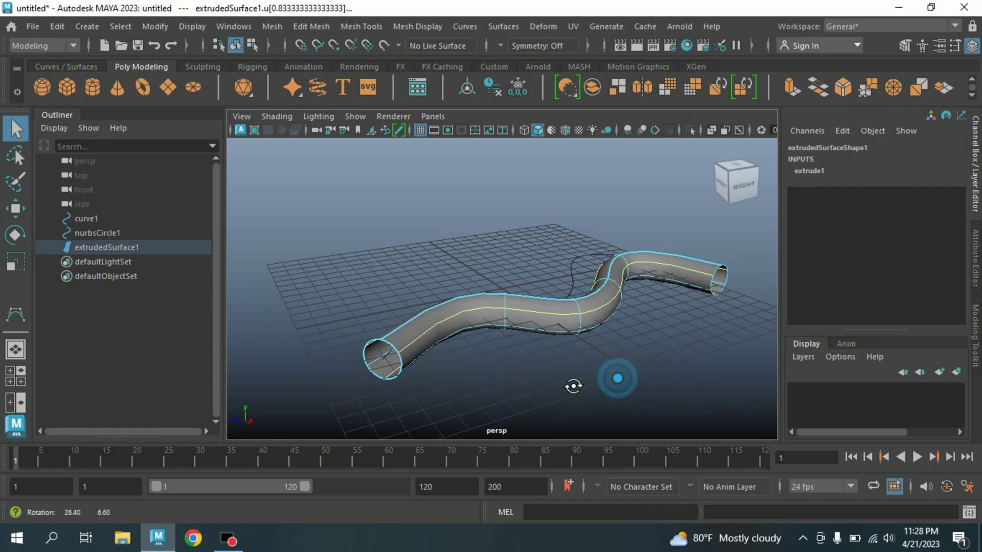
left_click(456, 20)
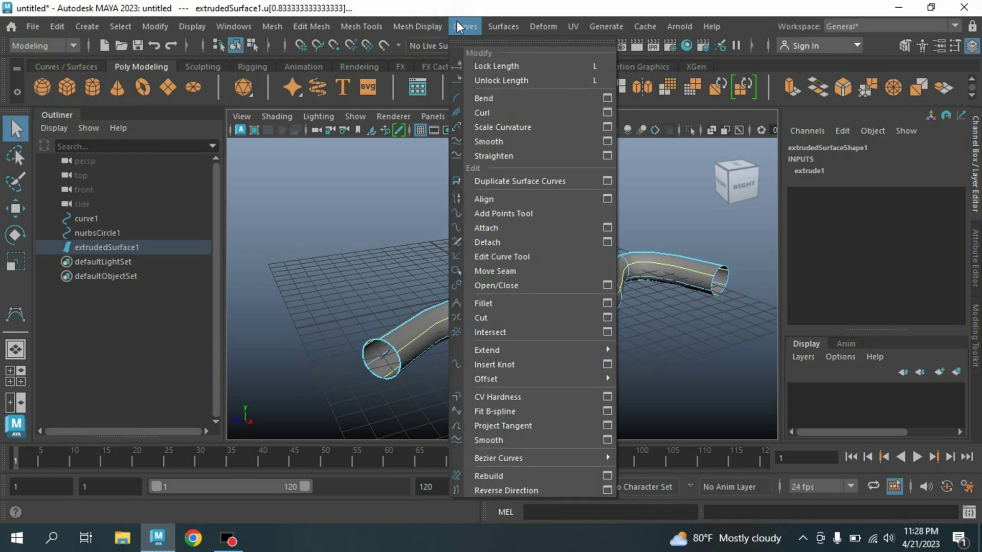
Duplicate the three isoparms as surface curves and isolate them in the view
left_click(533, 183)
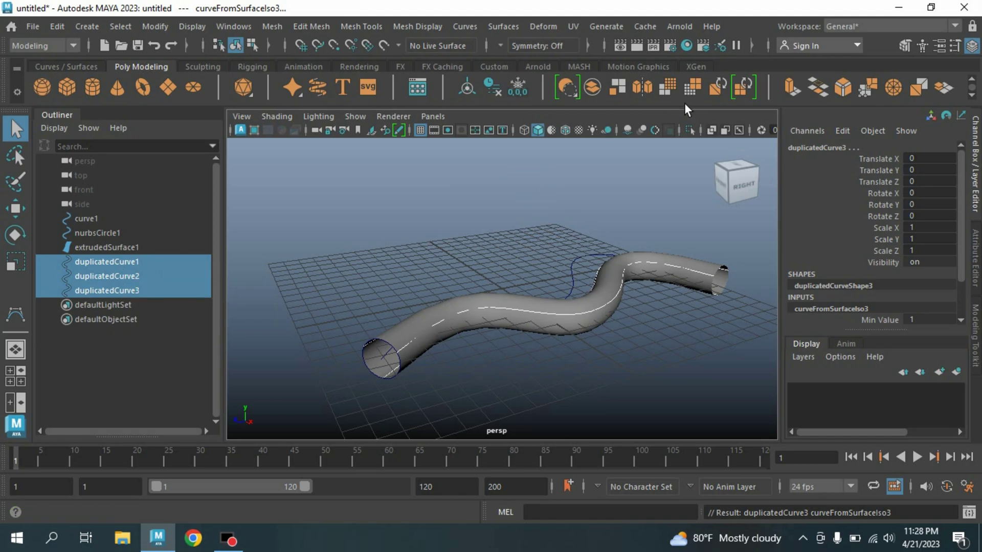
left_click(690, 131)
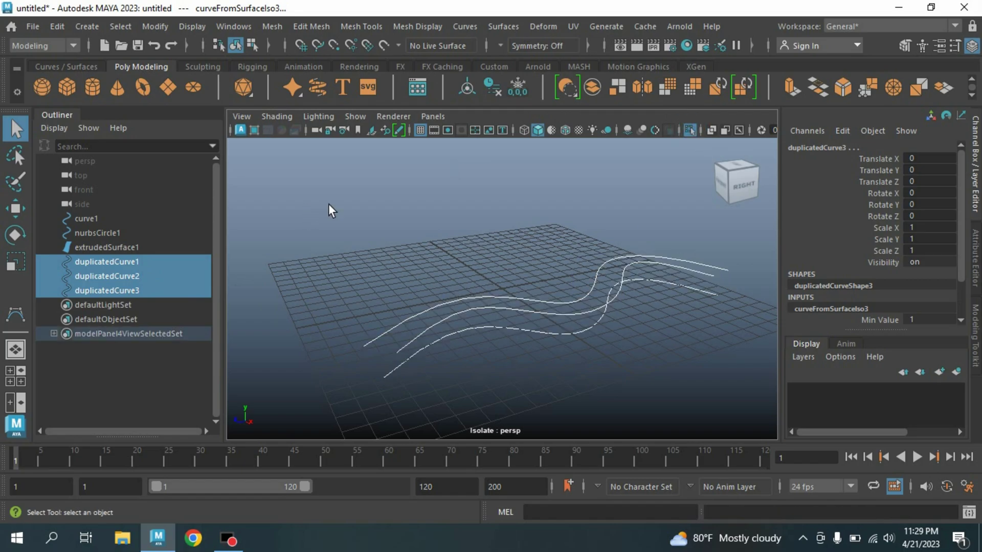
left_click(100, 247)
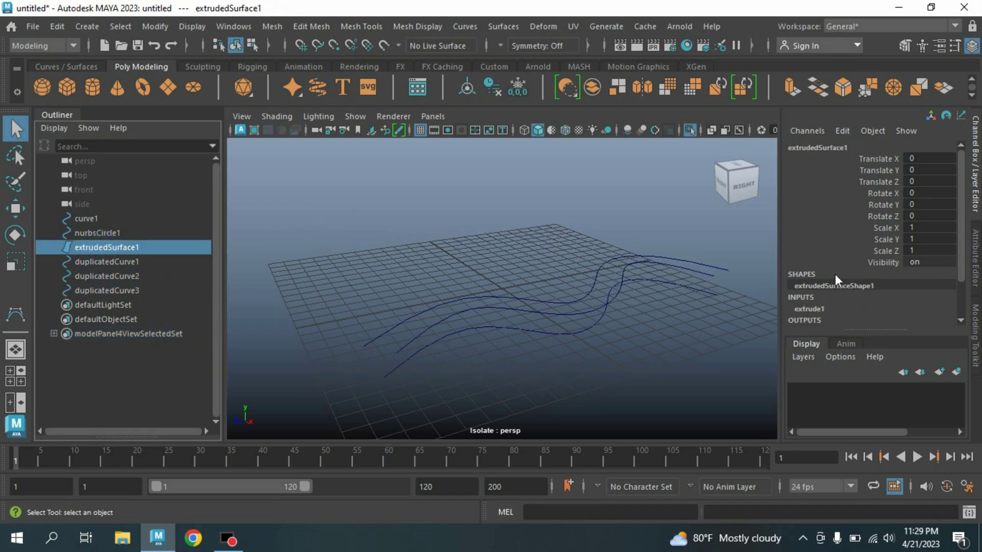
Switch on Fixed Path in extrudedSurface1's extrude1 inputs
scroll(836, 274, "down", 3)
left_click(811, 261)
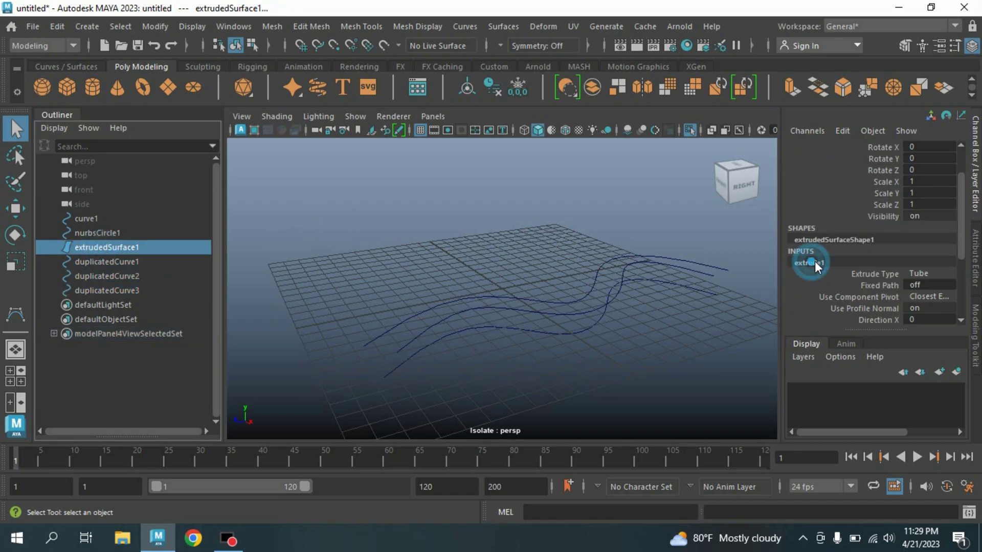
left_click(919, 285)
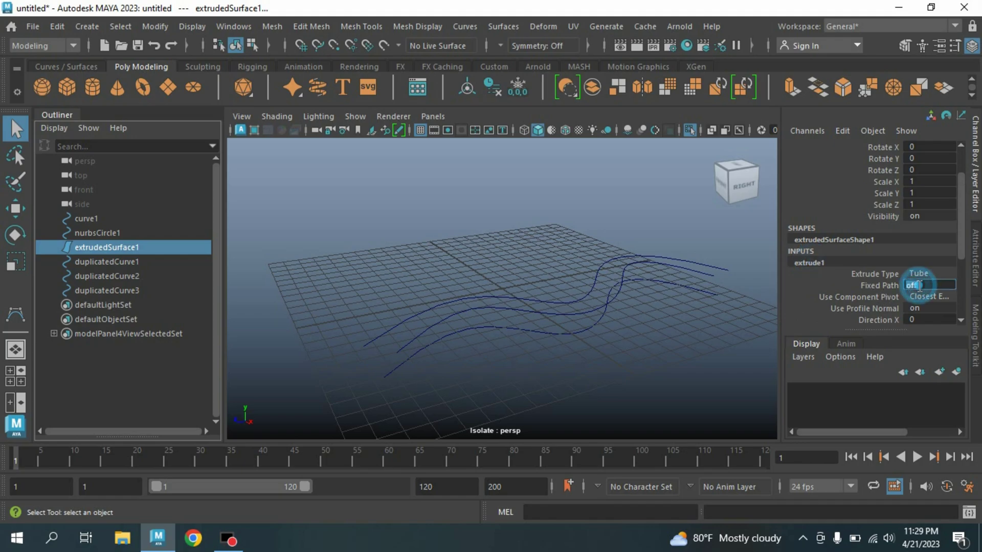
type("1")
type("on")
key("Return")
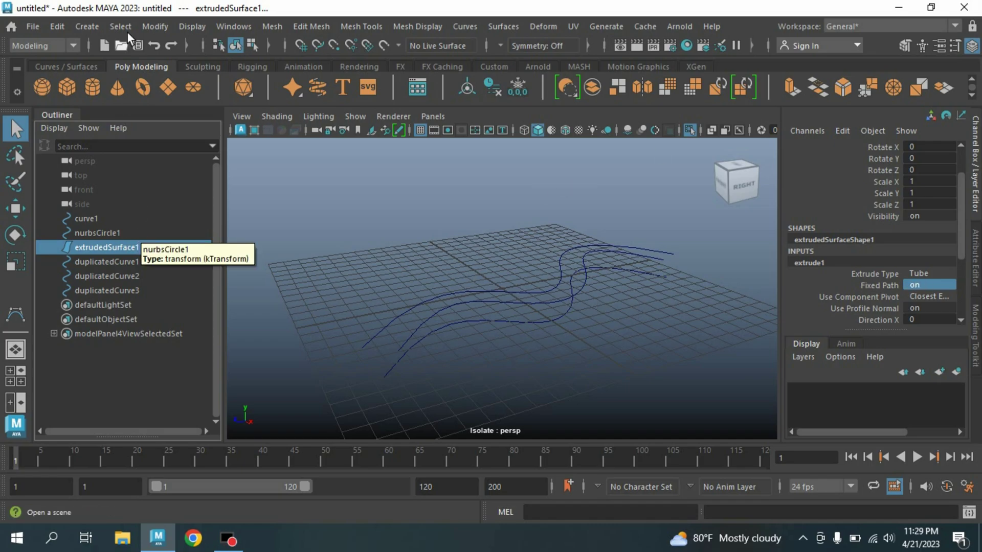
Create a new NURBS circle standing upright with Rotate X 90
left_click(94, 29)
mouse_move(127, 66)
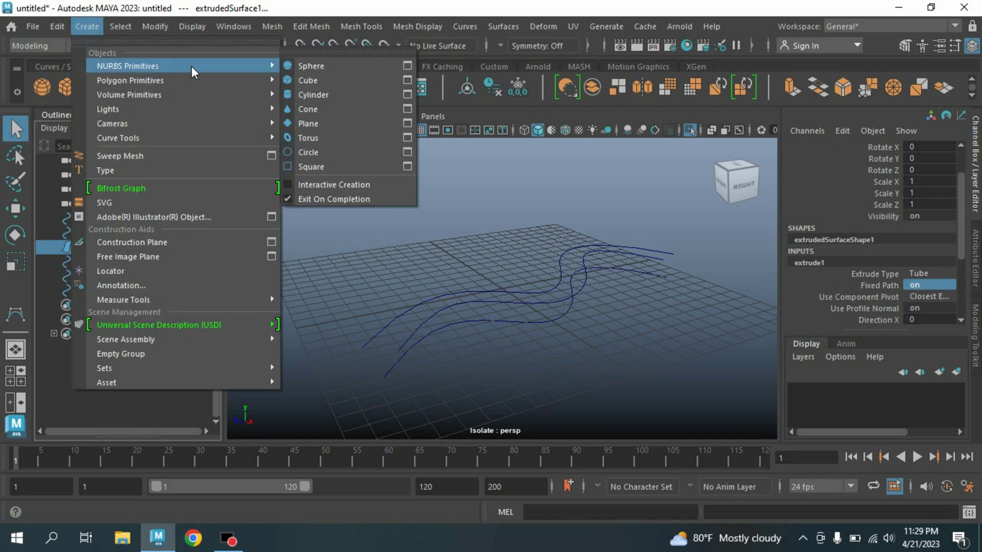
left_click(296, 152)
left_click(15, 235)
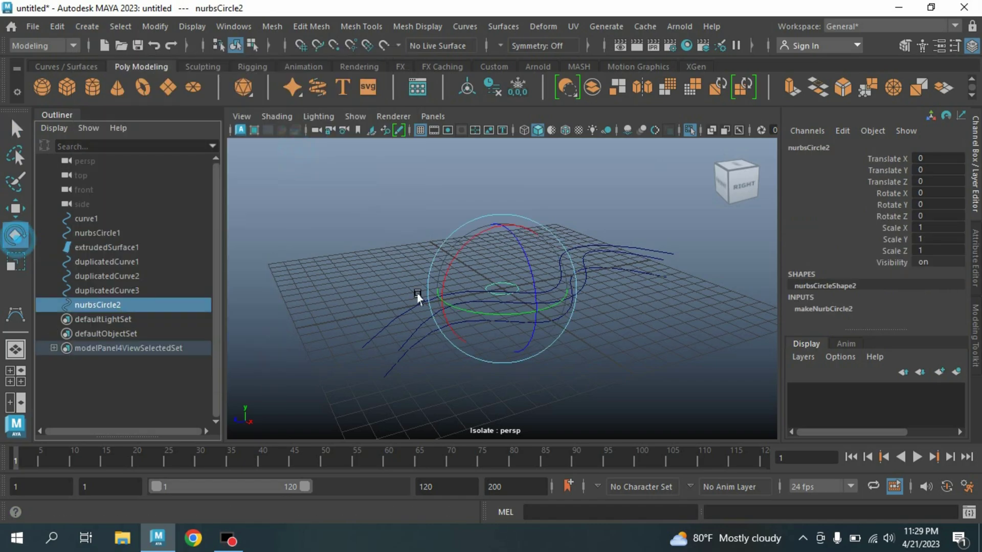
left_click_drag(442, 281, 494, 256)
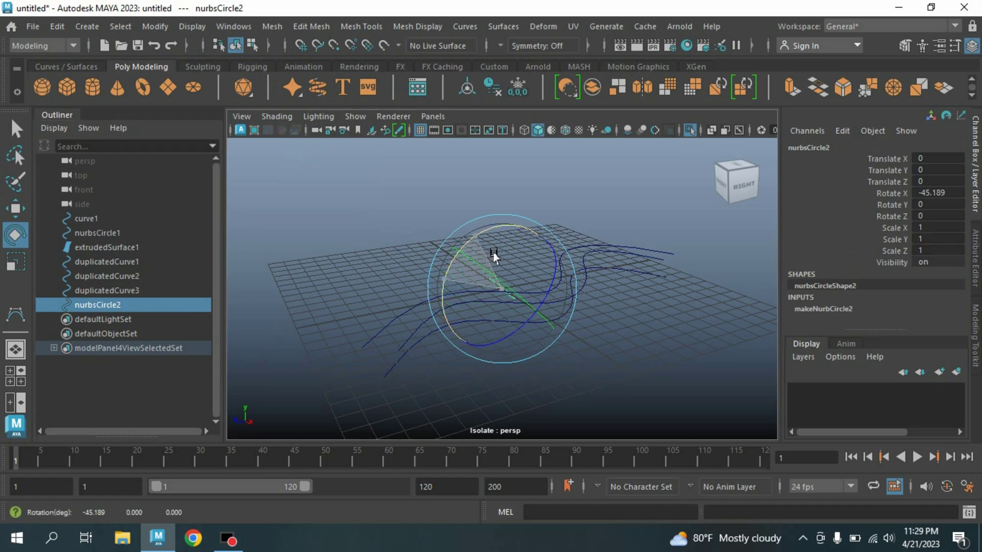
double_click(932, 193)
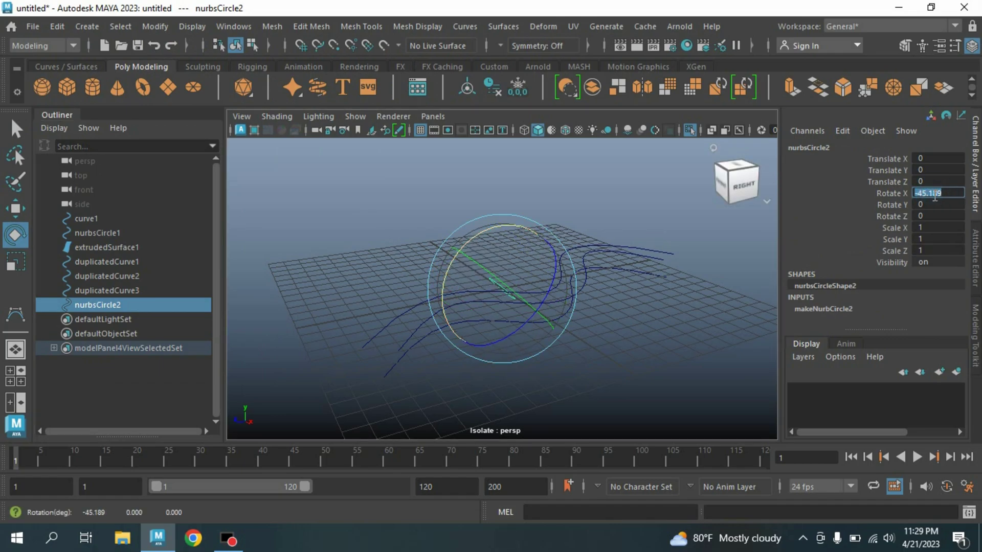
type("90")
key("Return")
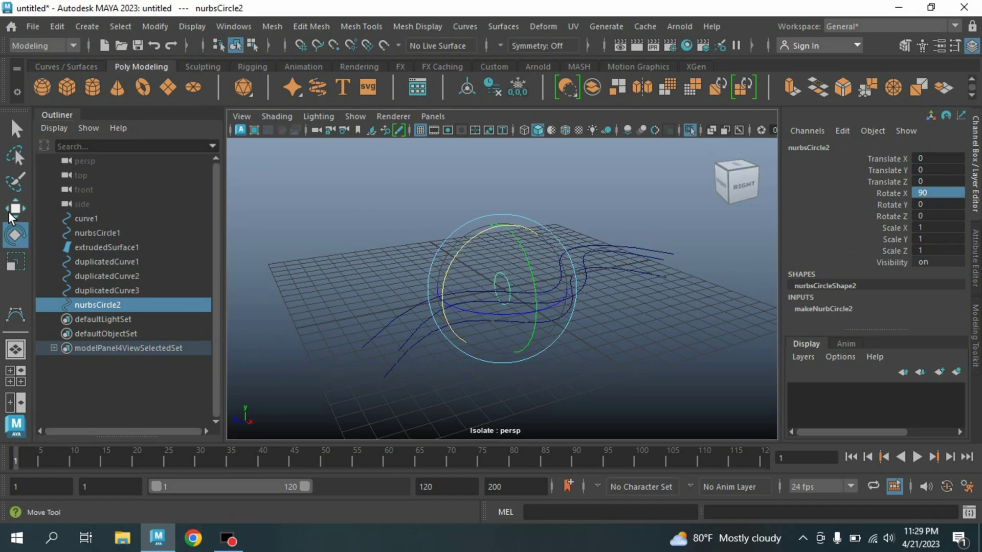
Move the circle to the start of the curves and turn it to face along them
left_click(16, 208)
left_click_drag(333, 283, 376, 281, "alt")
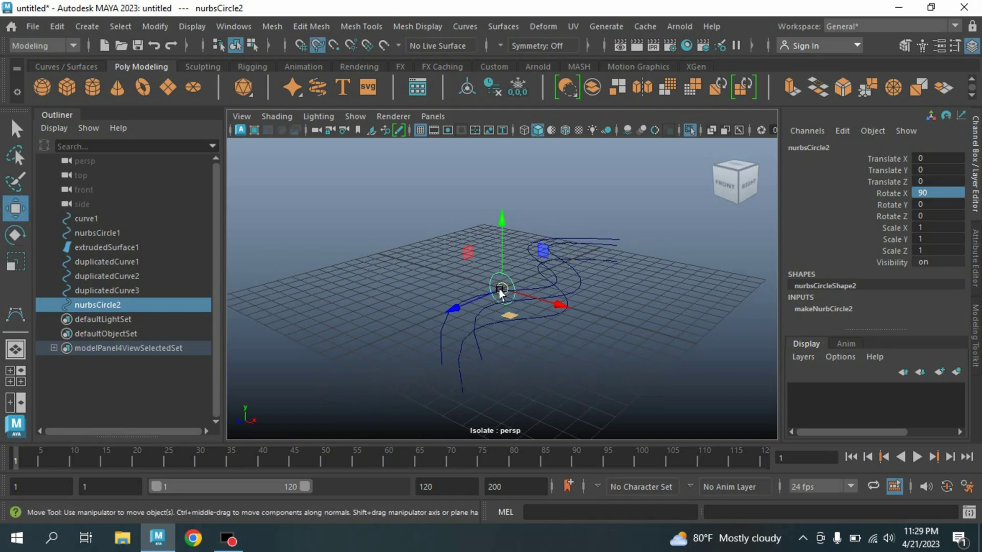
mouse_move(499, 289)
left_mouse_down()
mouse_move(557, 316)
mouse_move(466, 335)
mouse_move(452, 395)
left_mouse_up()
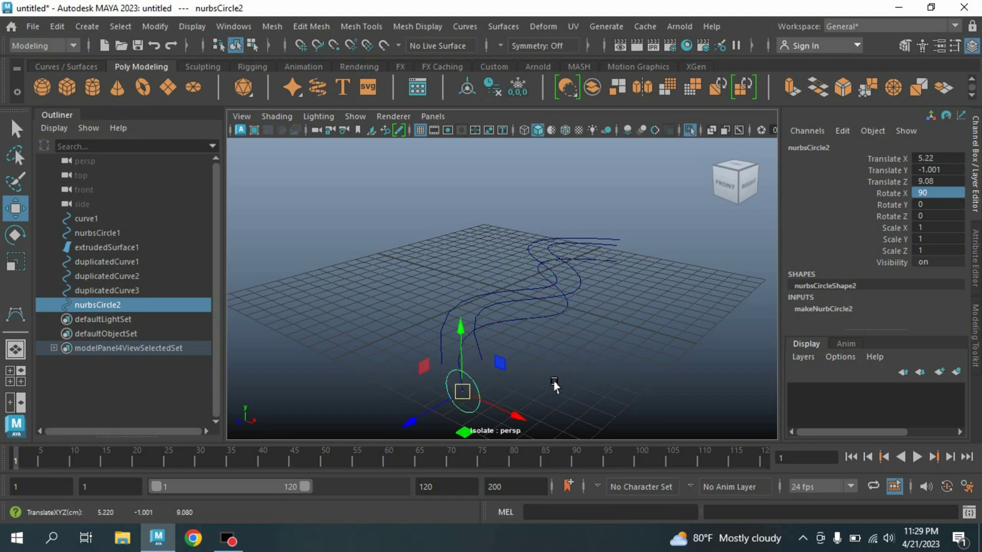
mouse_move(570, 377)
left_mouse_down("alt")
mouse_move(575, 368)
mouse_move(544, 357)
left_mouse_up("alt")
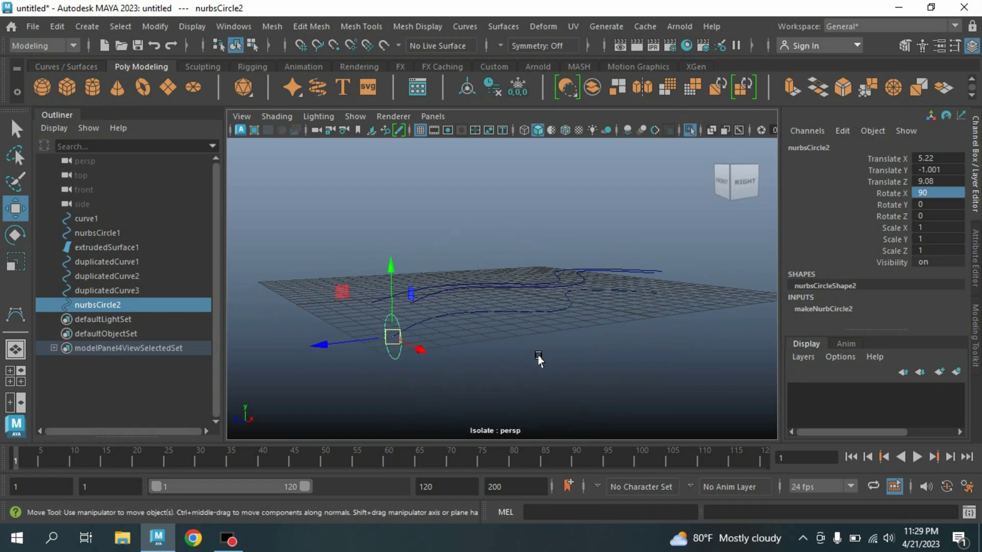
left_click(15, 236)
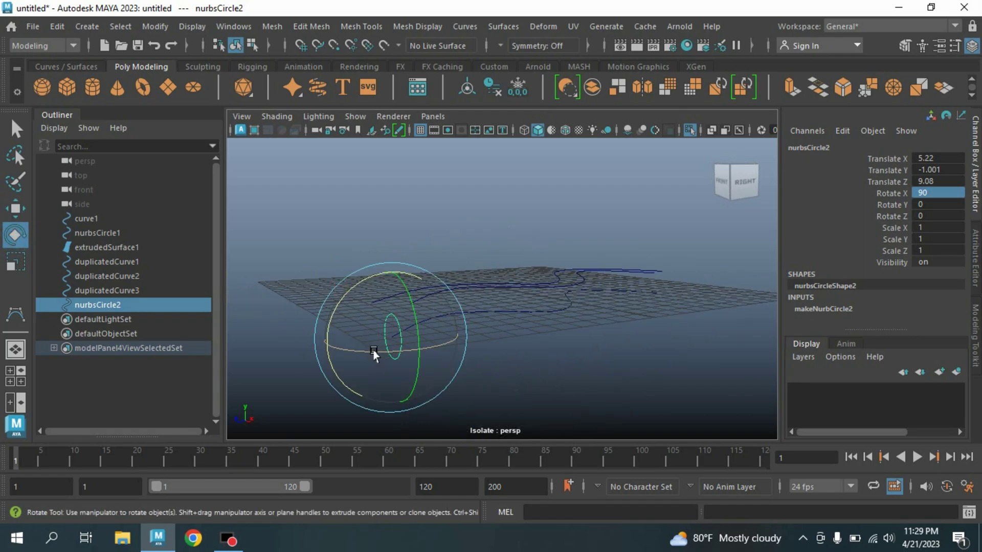
left_click_drag(377, 351, 404, 351)
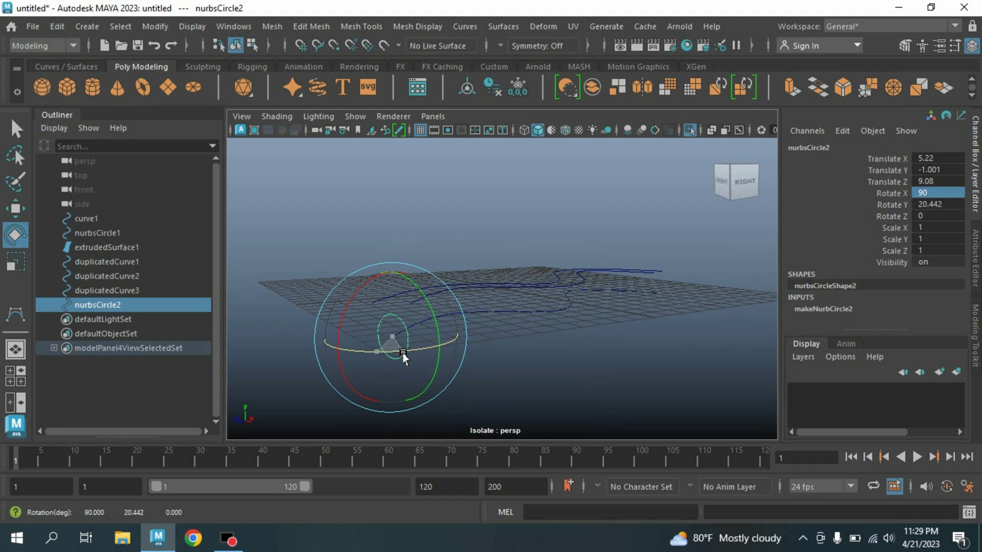
key("q")
left_click_drag(298, 329, 436, 377, "alt")
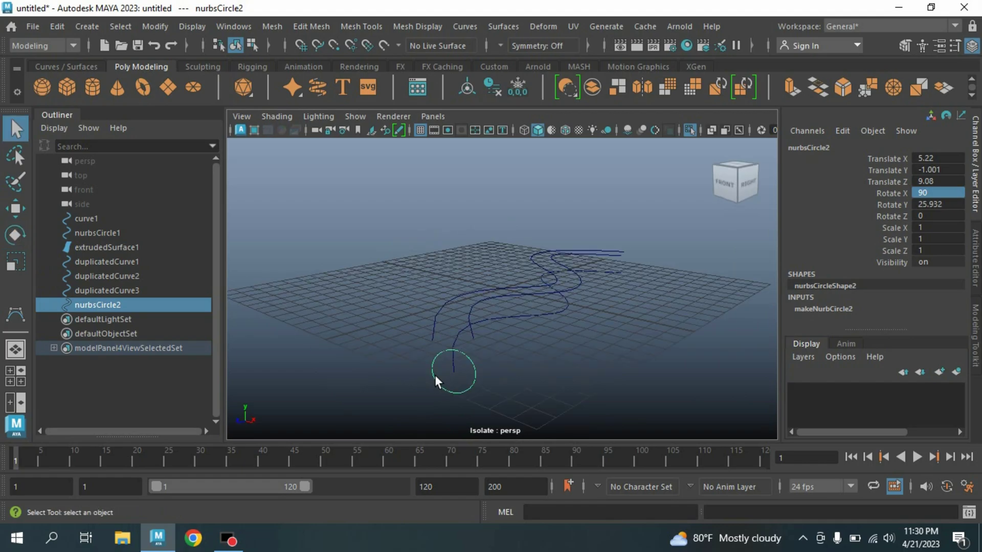
Duplicate the circle and snap the copy onto another curve's start
key("ctrl+d")
left_click_drag(512, 370, 487, 373, "alt")
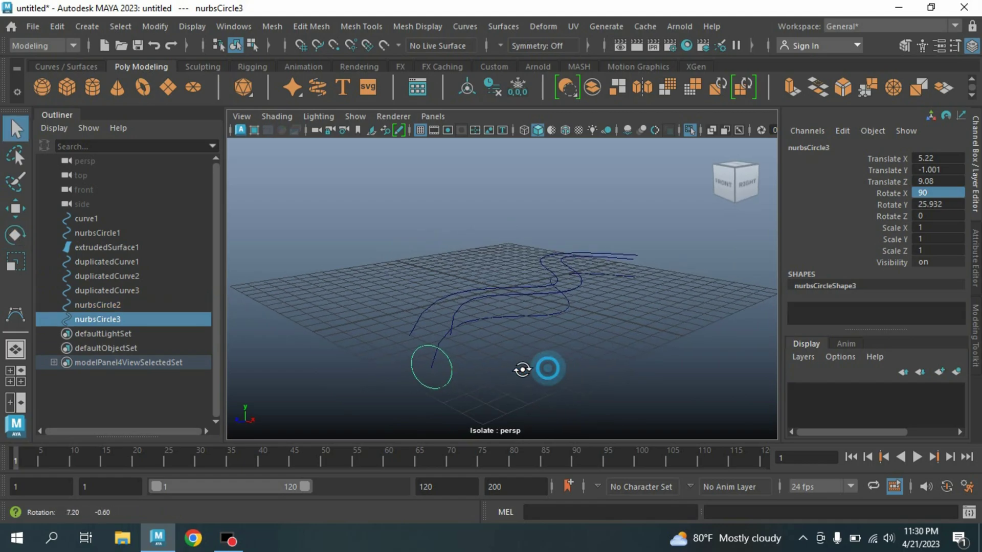
left_click(16, 216)
left_click_drag(406, 362, 432, 360, "alt")
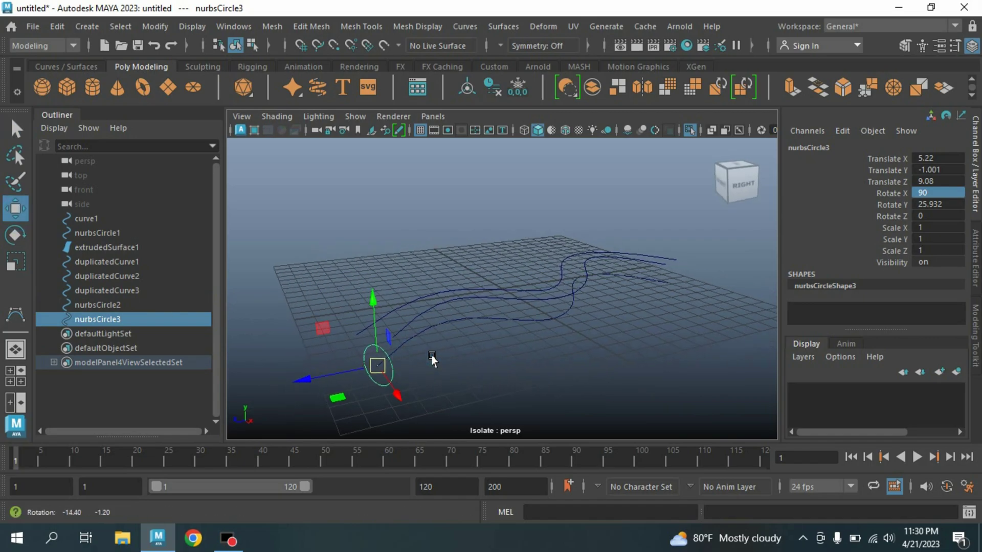
key("c")
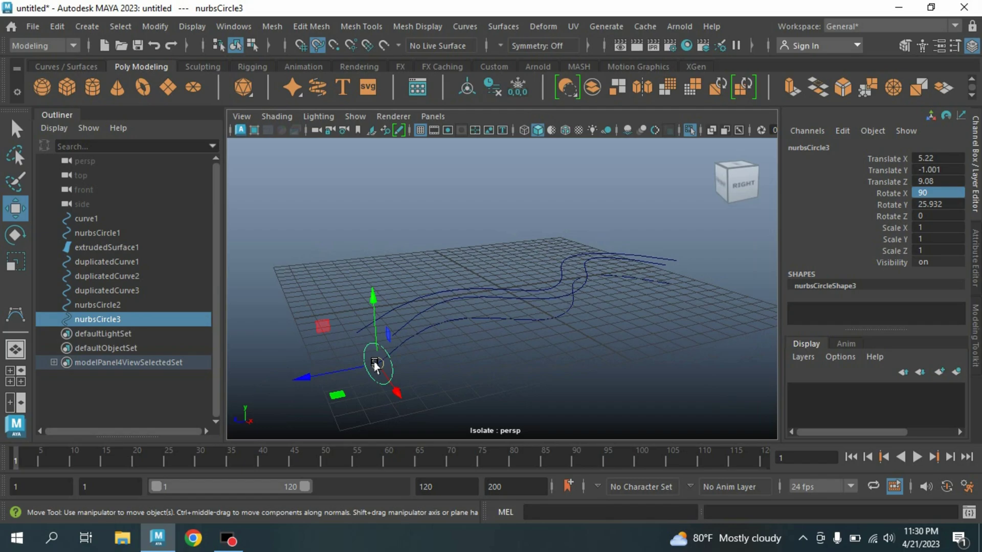
left_click_drag(376, 364, 405, 315)
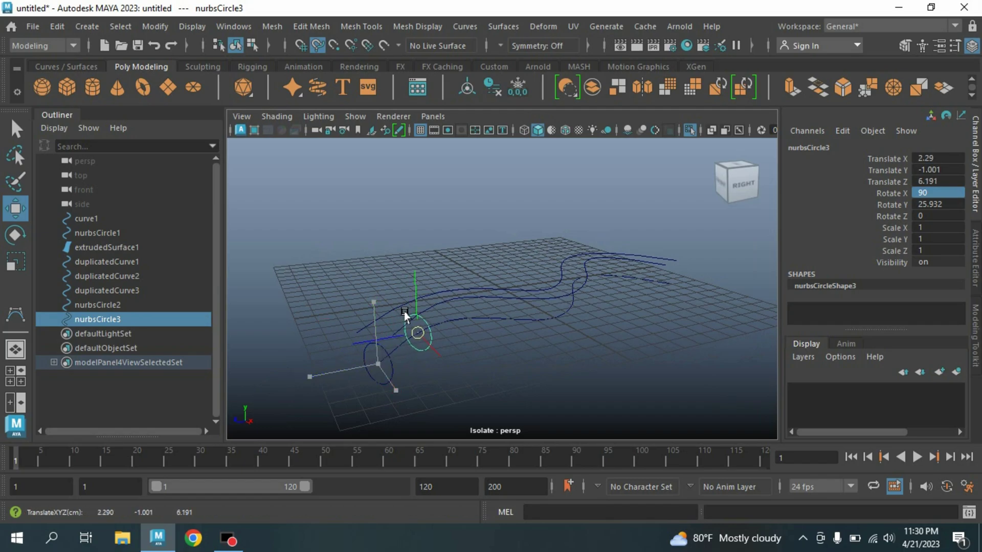
mouse_move(407, 322)
left_mouse_down()
mouse_move(362, 302)
mouse_move(336, 241)
left_mouse_up()
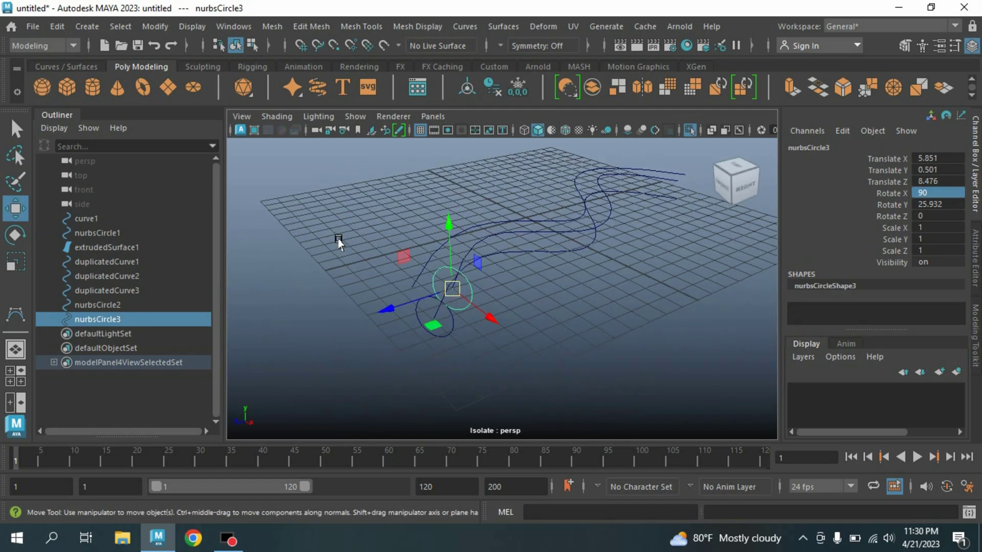
Duplicate the circle again and snap the third copy onto the remaining curve
key("ctrl+d")
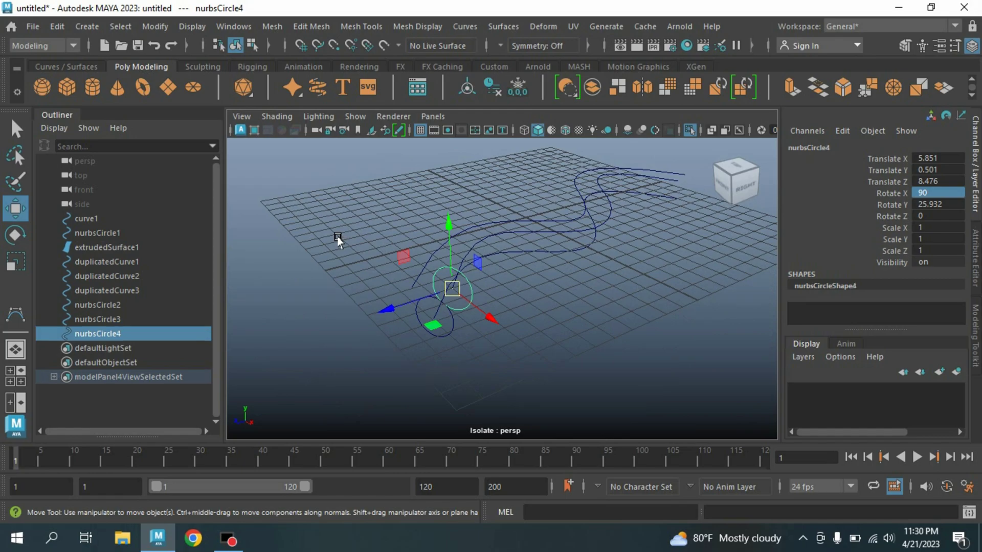
key("c")
mouse_move(452, 288)
left_mouse_down()
mouse_move(414, 278)
mouse_move(448, 270)
mouse_move(408, 284)
left_mouse_up()
left_click_drag(491, 307, 537, 329, "alt")
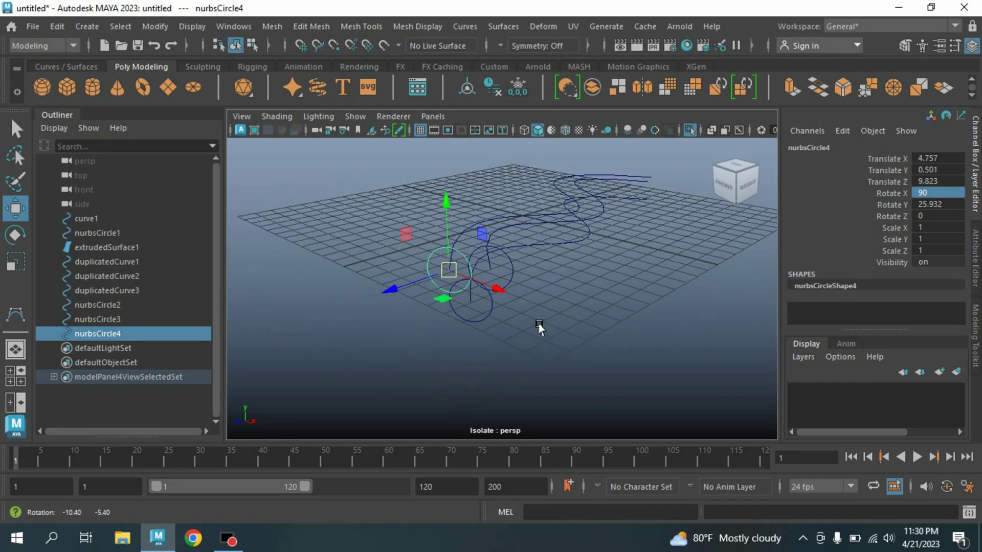
Select all three circles and scale them uniformly to 0.789
left_click_drag(97, 305, 97, 330)
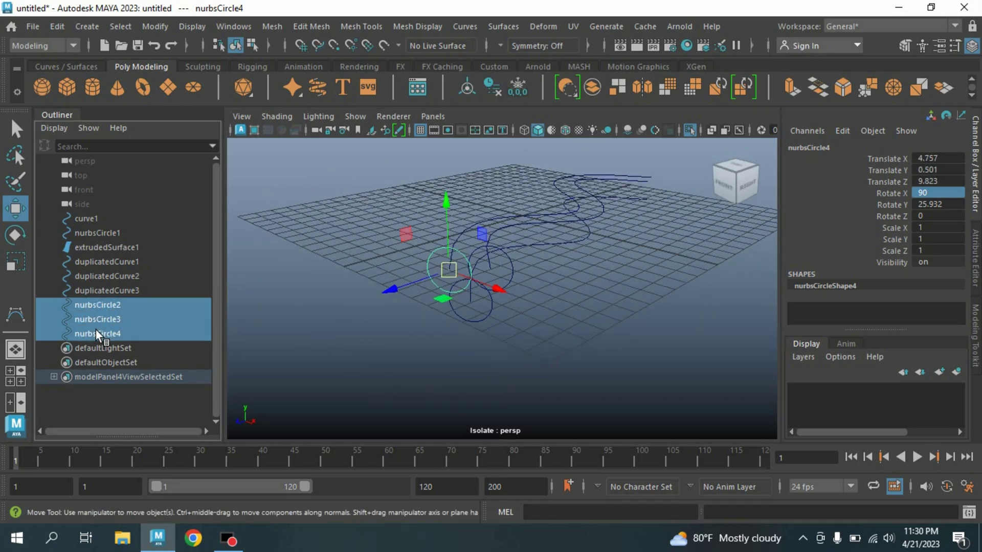
left_click(15, 263)
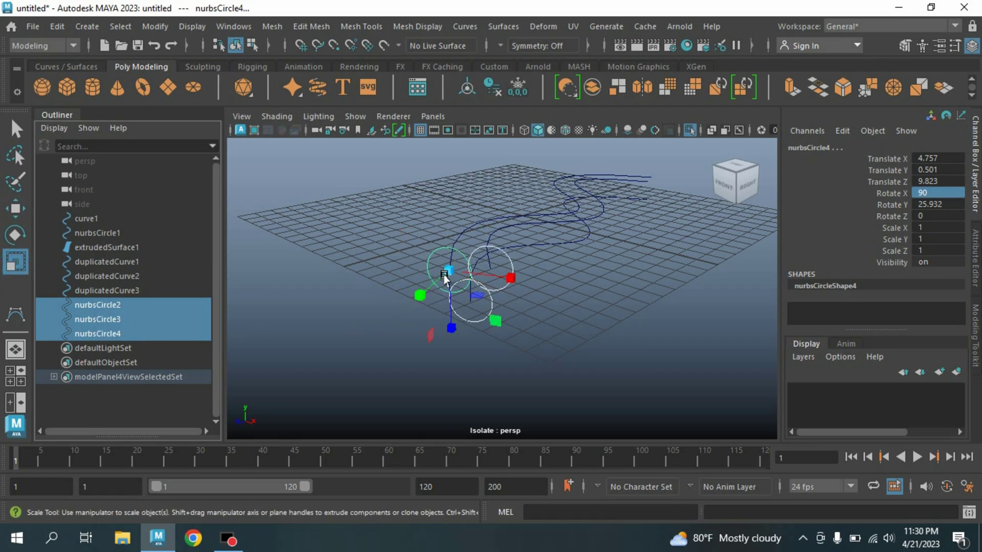
left_click_drag(445, 277, 437, 276)
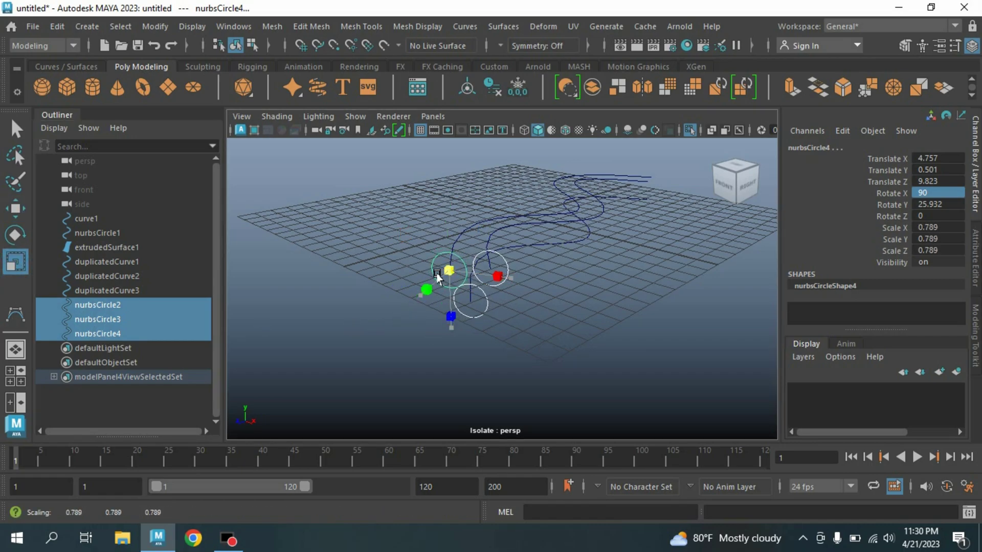
left_click_drag(623, 329, 581, 333, "alt")
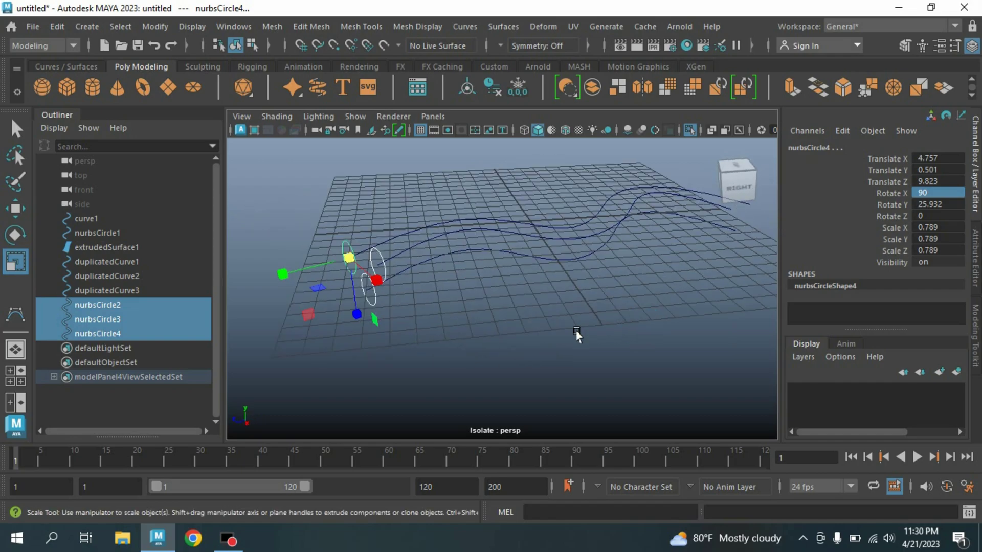
left_click(18, 130)
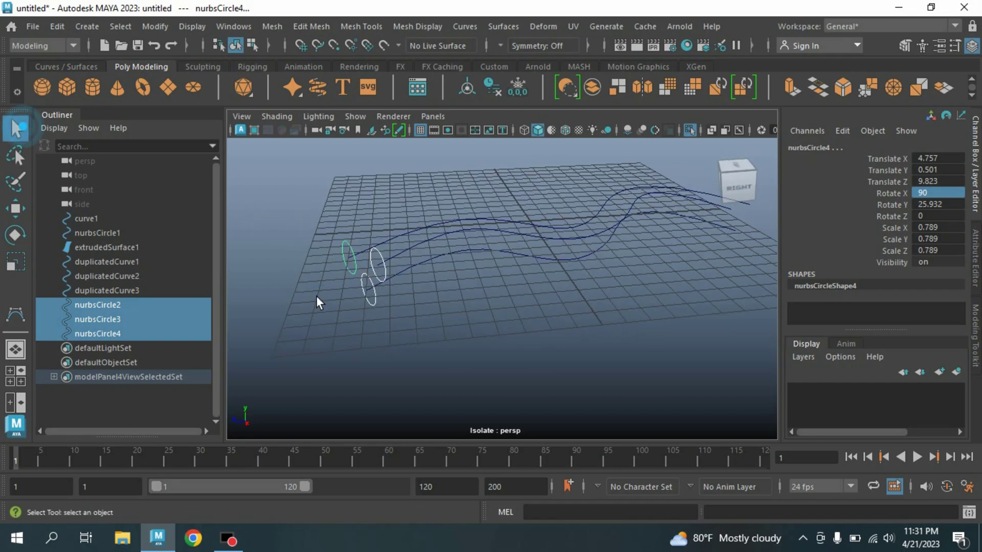
Extrude the first circle along its curve into a tube with Fixed Path on
left_click(385, 309)
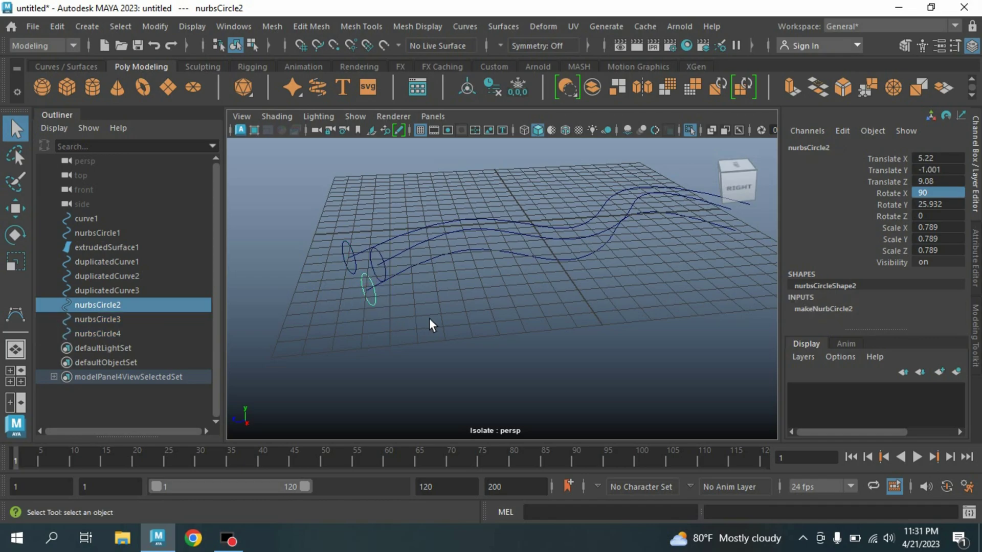
left_click(440, 281, "shift")
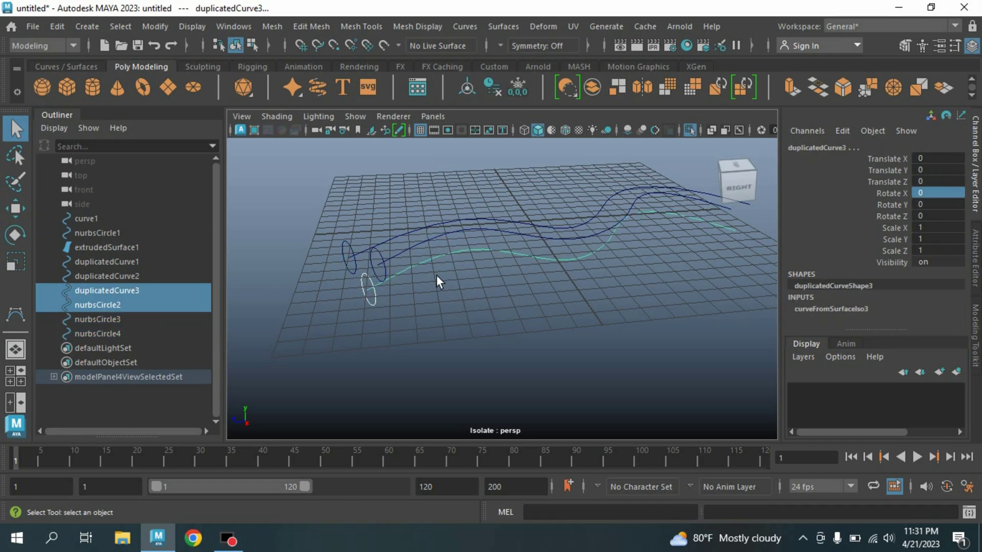
left_click(494, 27)
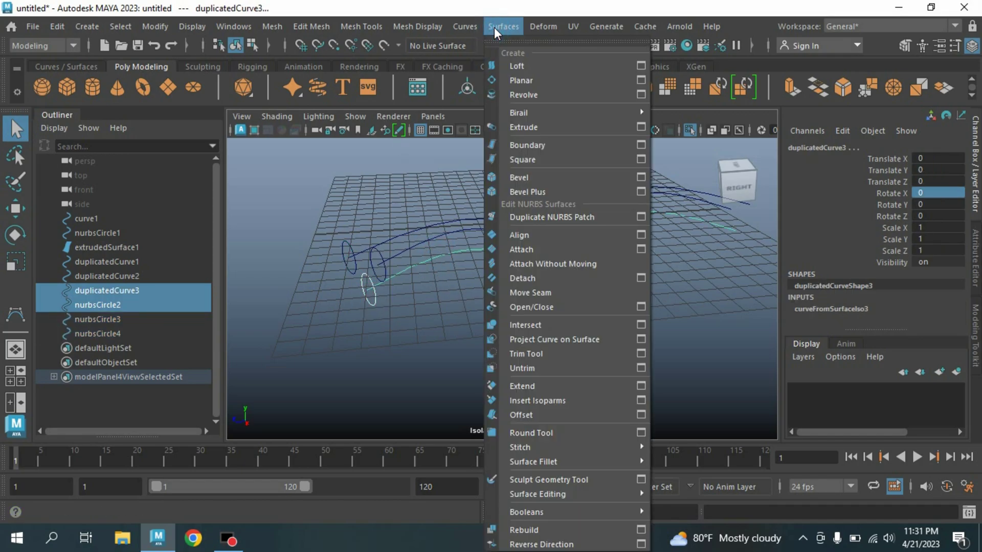
left_click(530, 127)
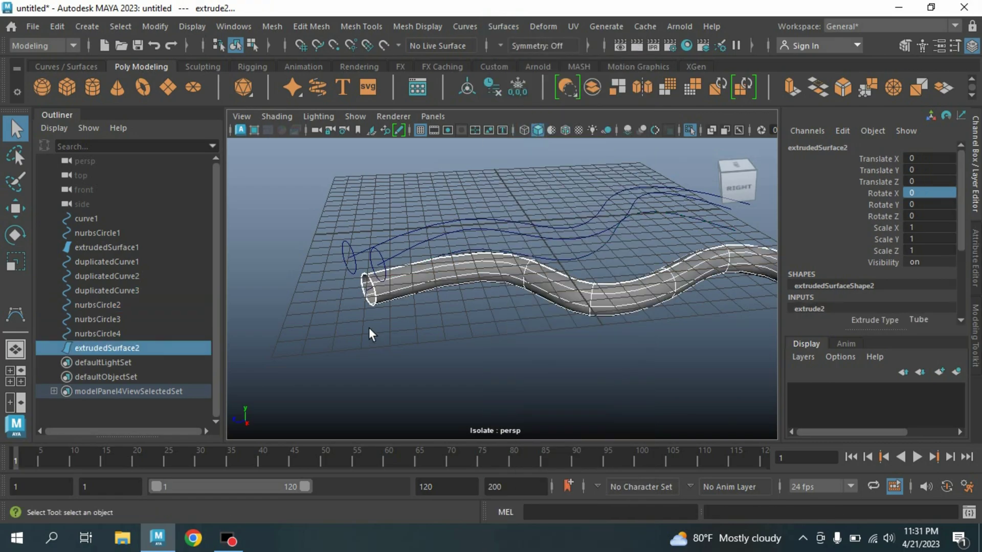
scroll(829, 253, "down", 3)
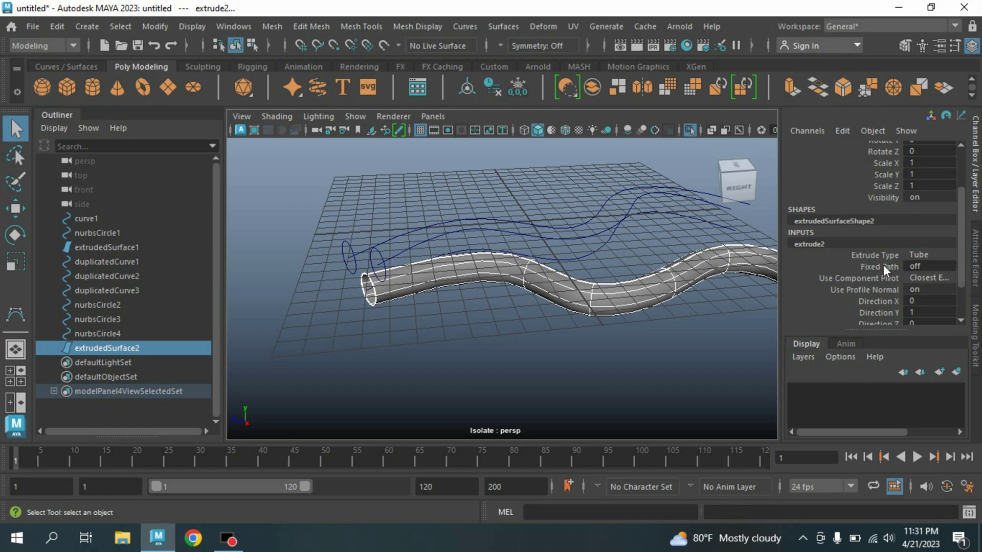
double_click(918, 267)
type("on")
key("Return")
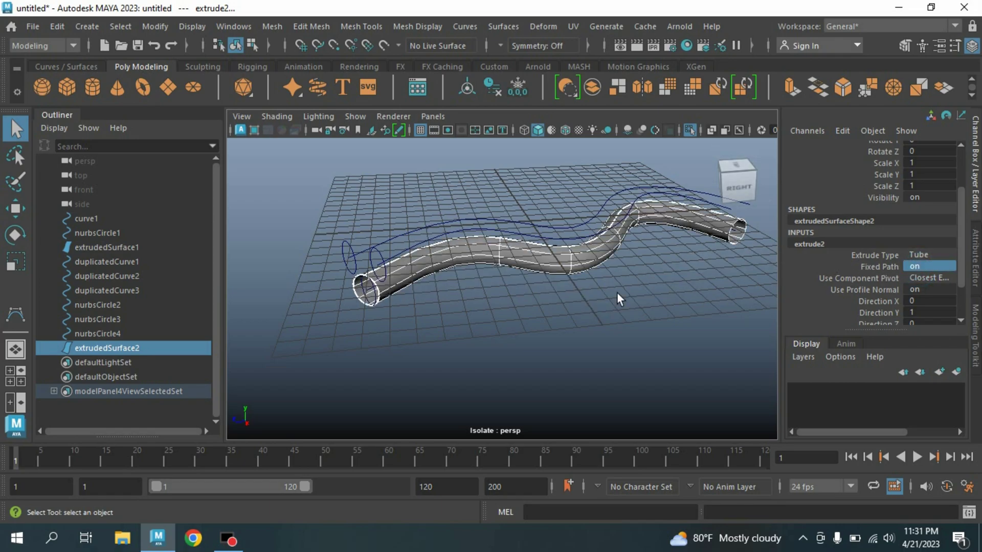
Extrude the remaining two circles along their matching curves into tubes
left_click_drag(530, 299, 570, 300, "alt")
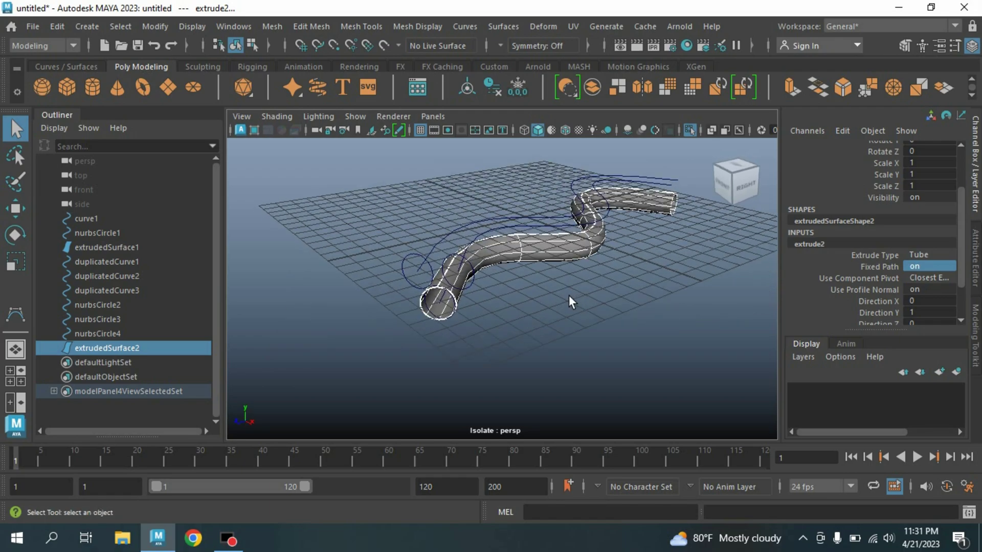
scroll(351, 315, "up", 2)
left_click_drag(331, 231, 352, 256)
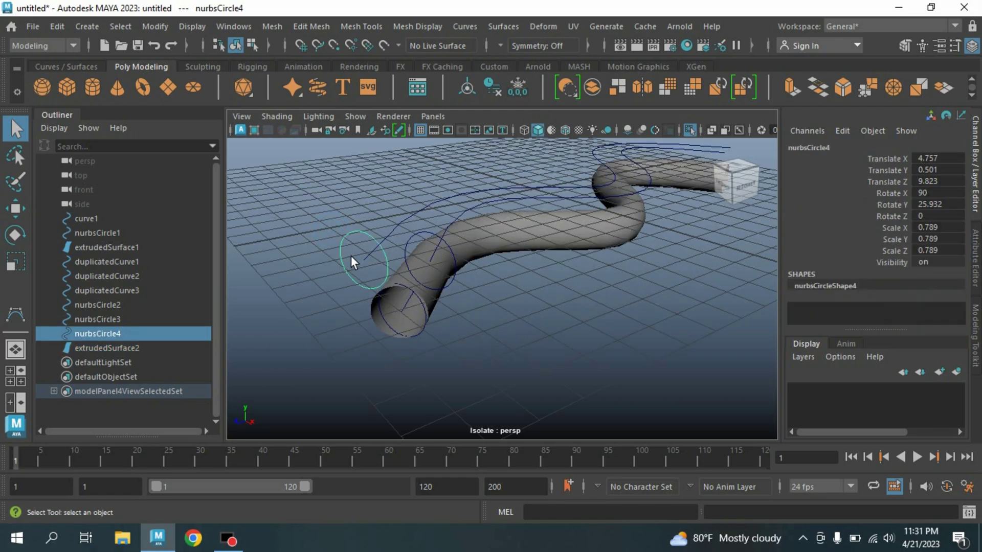
left_click(466, 145, "shift")
key("g")
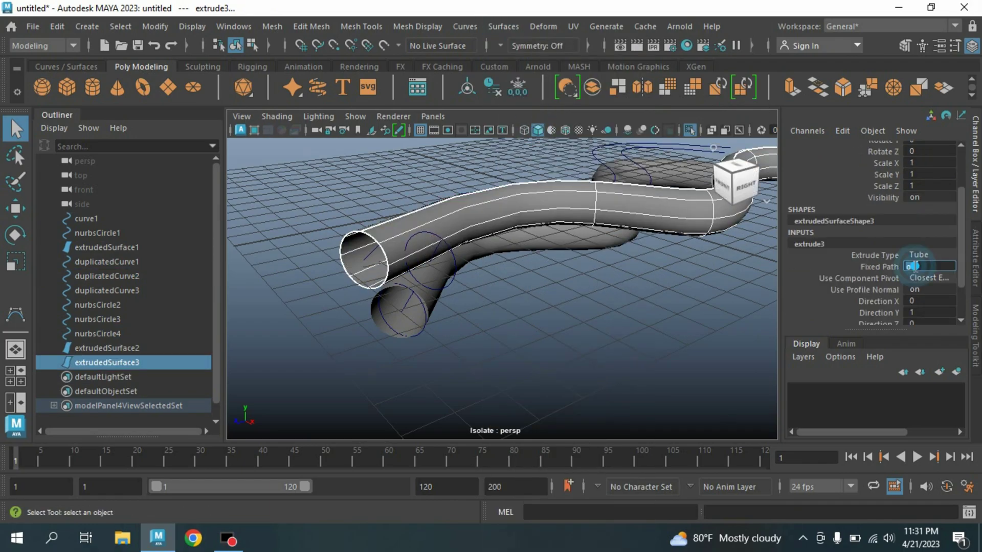
left_click_drag(467, 145, 383, 249, "alt")
left_click_drag(461, 287, 507, 321)
left_click(482, 266, "shift")
left_click(503, 26)
left_click(533, 121)
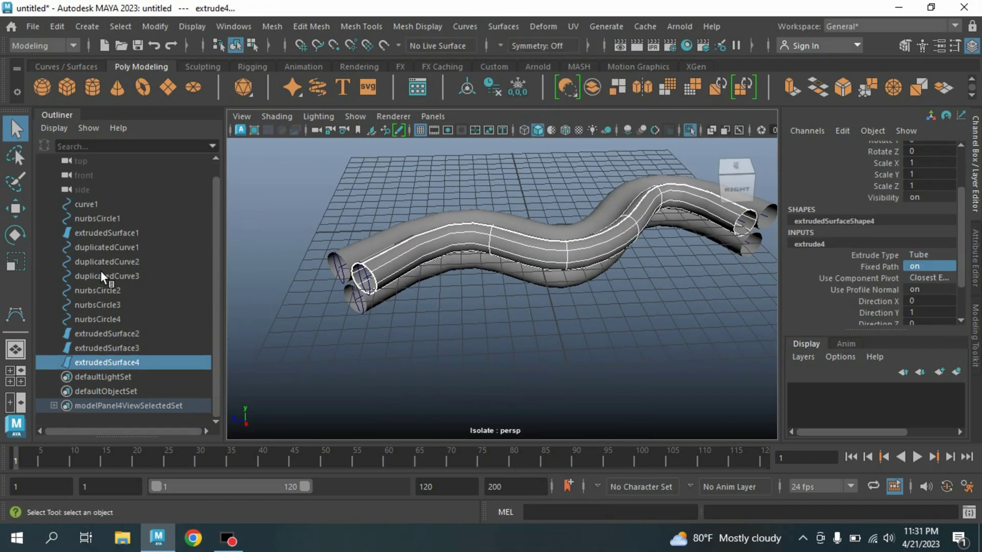
left_click_drag(103, 247, 104, 318)
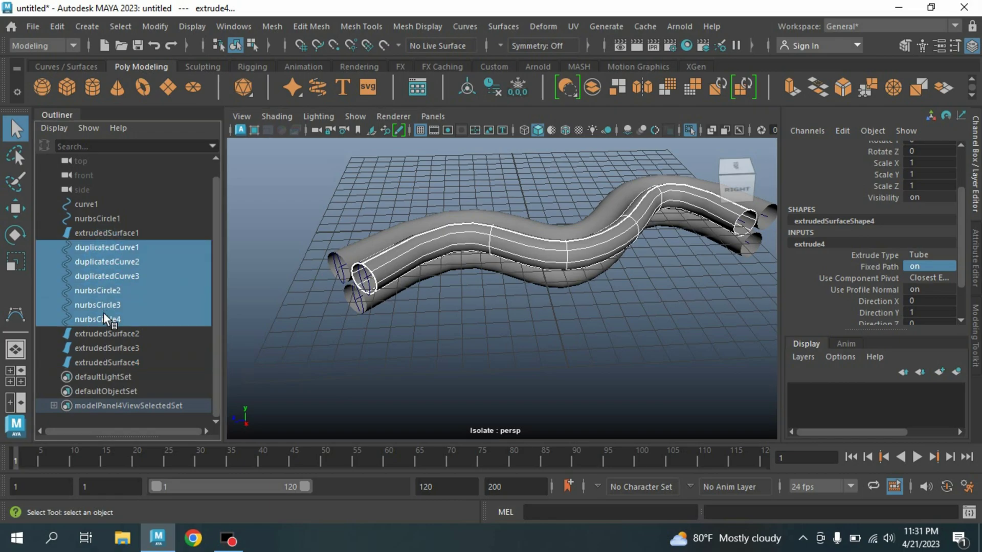
Hide the guide curves and circles, exit Isolate Select, and select extrudedSurface1
key("h")
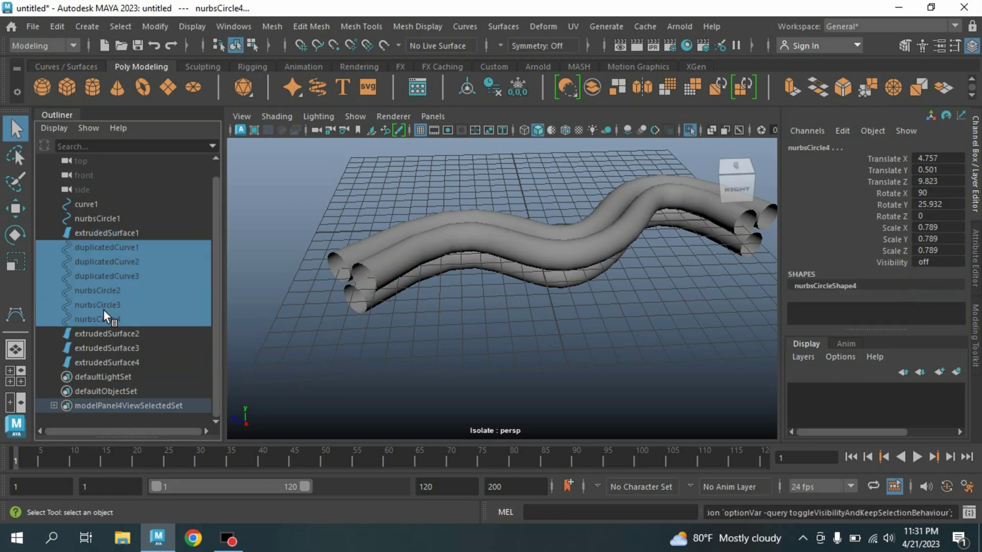
left_click(689, 131)
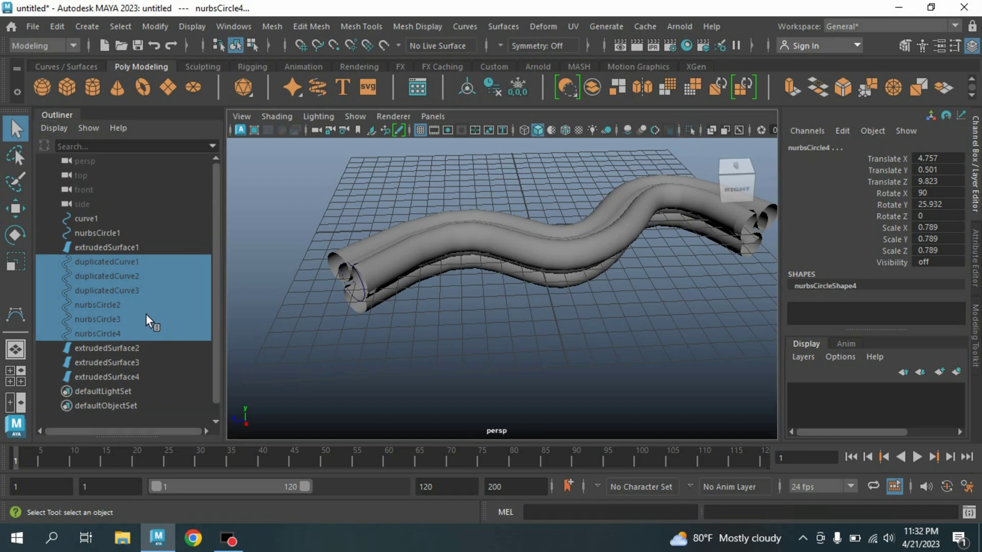
left_click(107, 247)
Set extrude1 Rotation to 2002 to twist the tubes into a rope
scroll(839, 301, "down", 2)
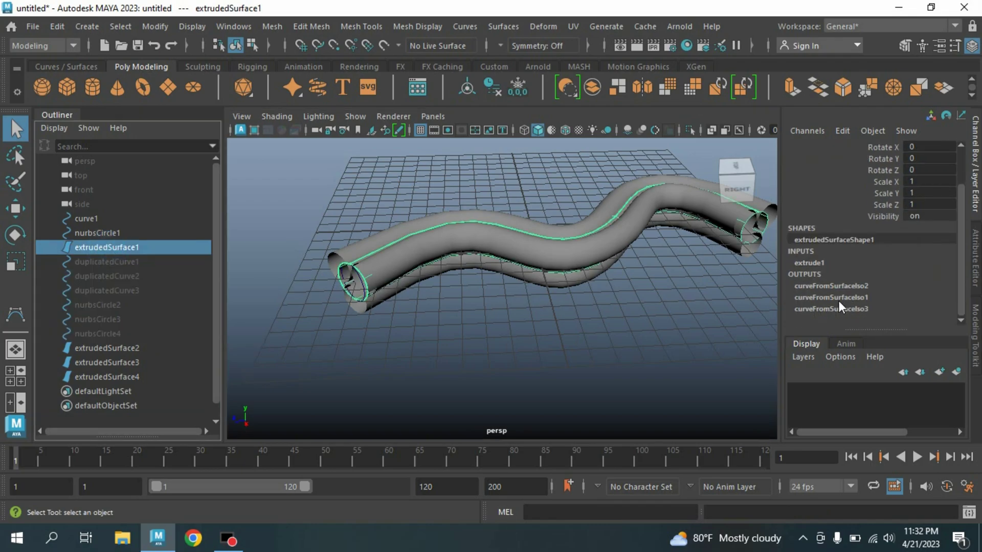
left_click(809, 261)
scroll(808, 260, "down", 2)
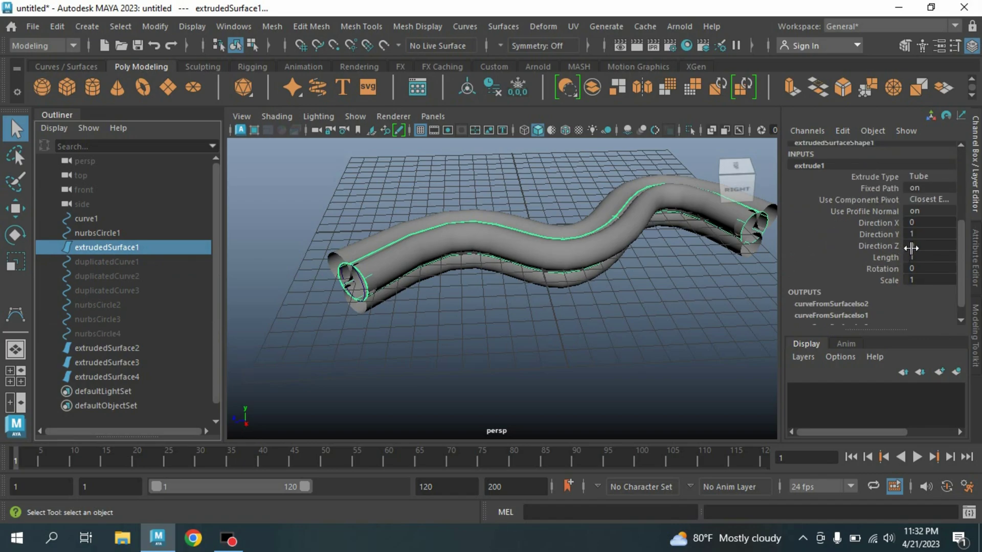
double_click(920, 268)
type("200")
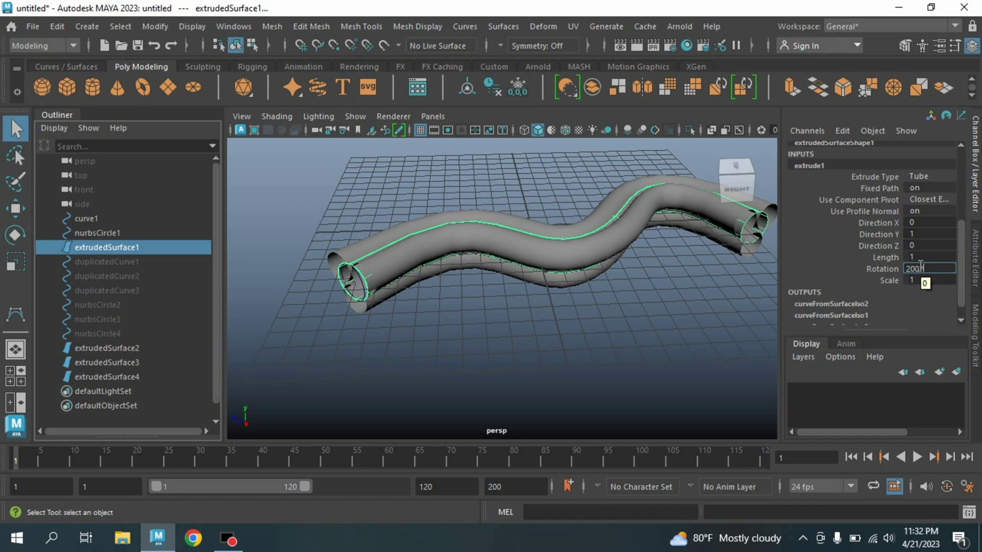
type("2")
key("Return")
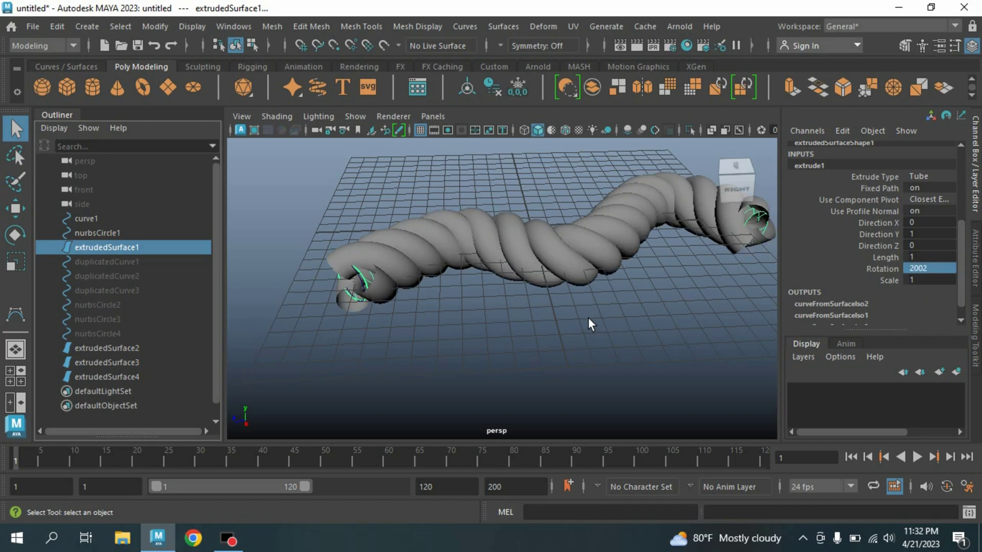
Orbit, pan and zoom along the twisted rope to inspect it
mouse_move(564, 304)
left_mouse_down("alt")
mouse_move(622, 300)
mouse_move(588, 313)
left_mouse_up("alt")
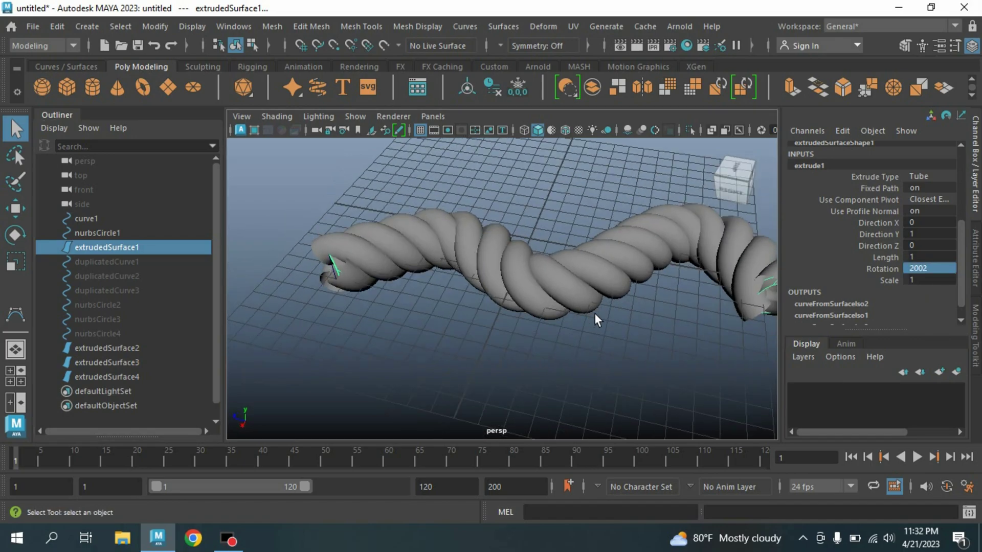
middle_click_drag(596, 318, 484, 324, "alt")
scroll(485, 325, "down", 3)
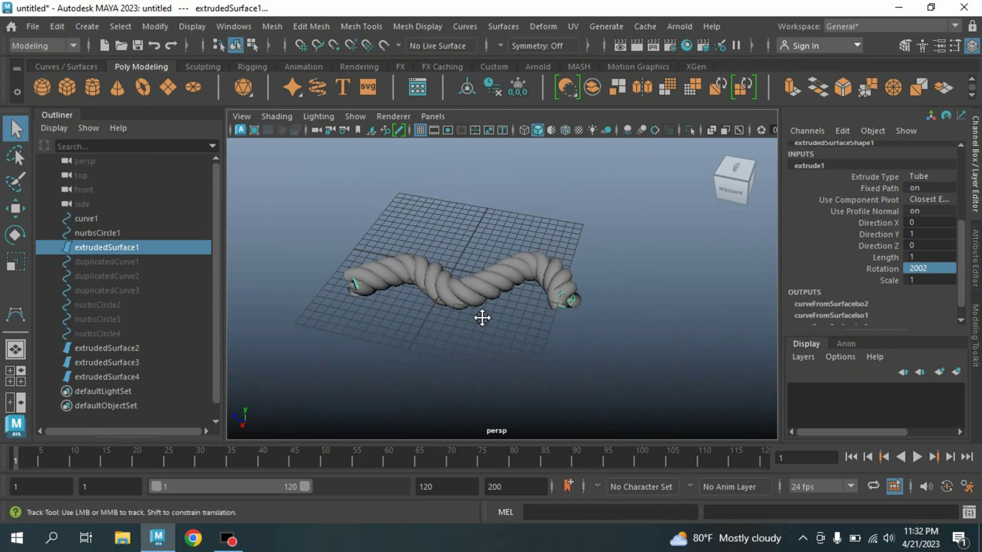
scroll(505, 325, "down", 2)
scroll(505, 324, "up", 2)
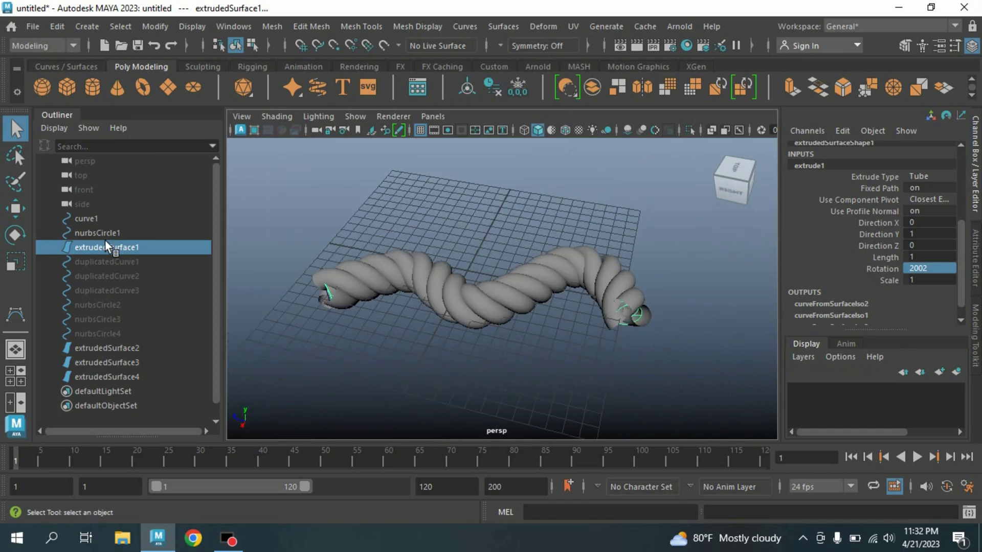
left_click(88, 217)
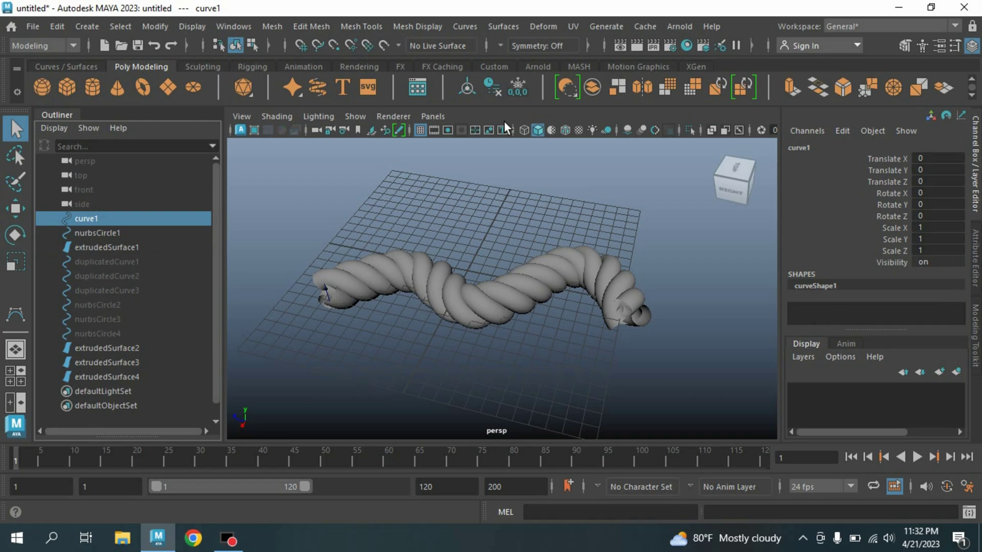
With X-ray on, select curve1's end control vertex cv[7] in vertex mode
left_click(709, 130)
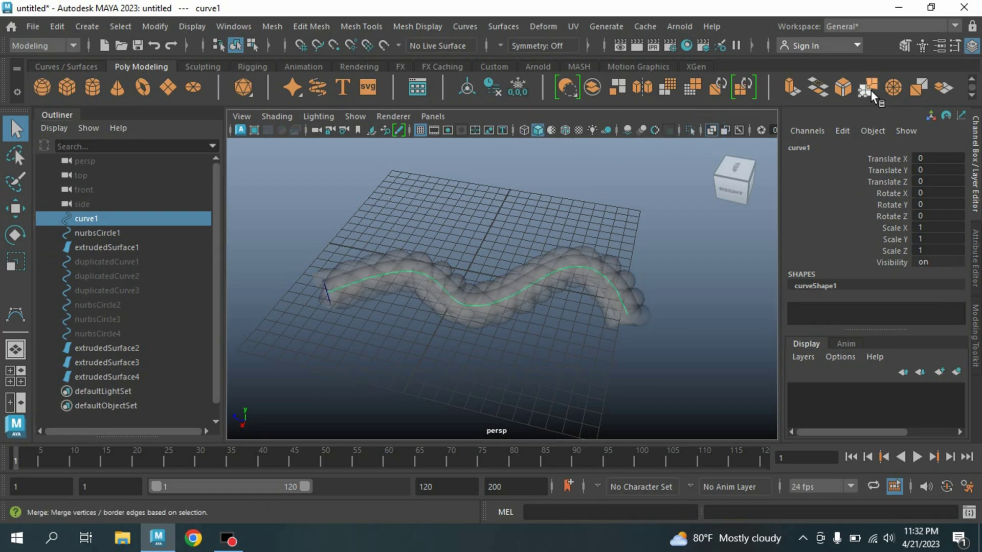
left_click(903, 45)
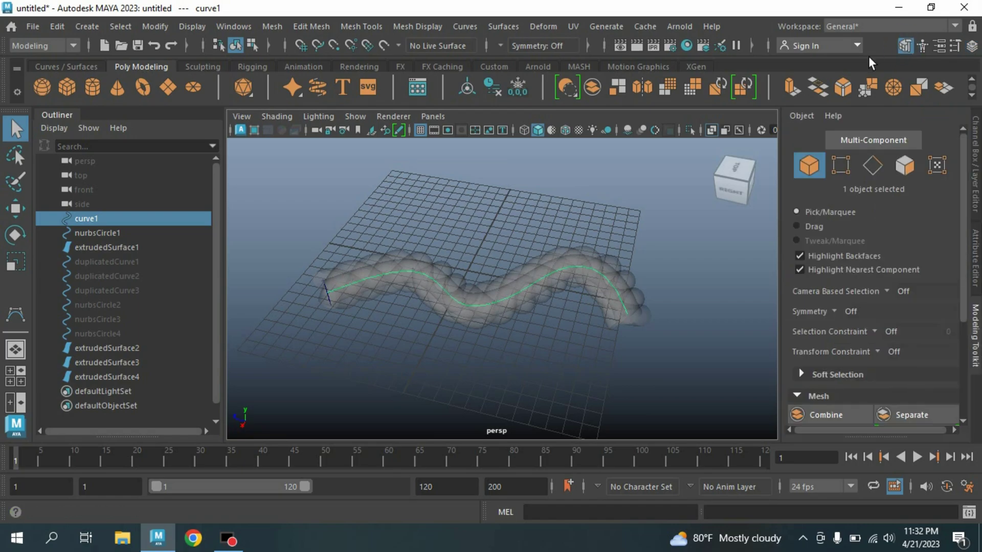
left_click(841, 168)
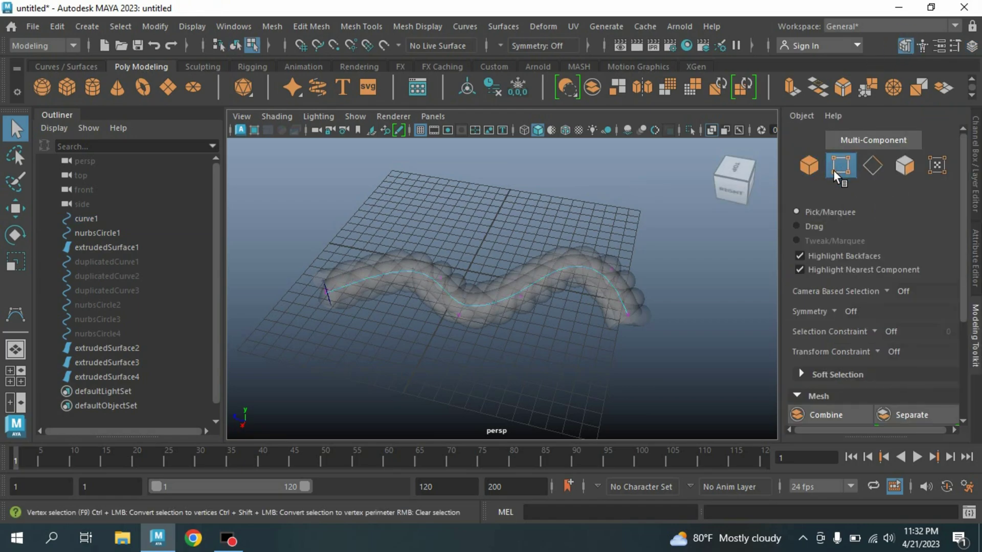
scroll(570, 325, "up", 3)
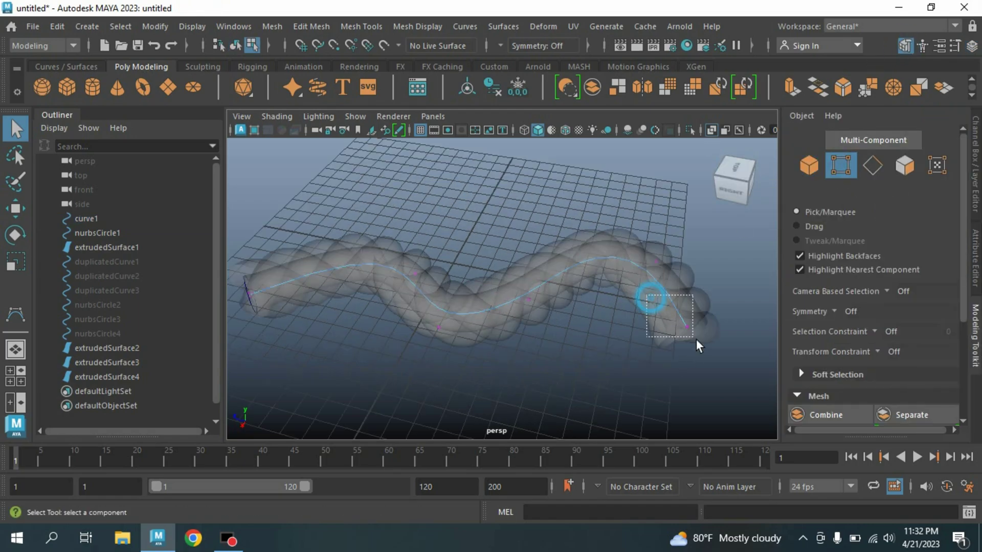
left_click_drag(693, 341, 710, 348)
Turn X-ray off and move cv[7] up and right to bend the rope's far end
left_click(19, 209)
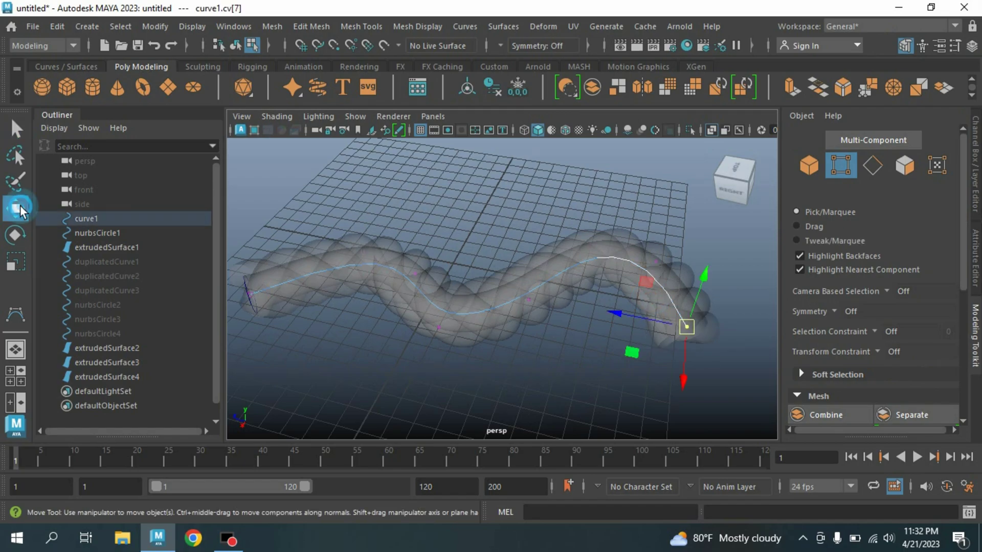
scroll(606, 189, "down", 3)
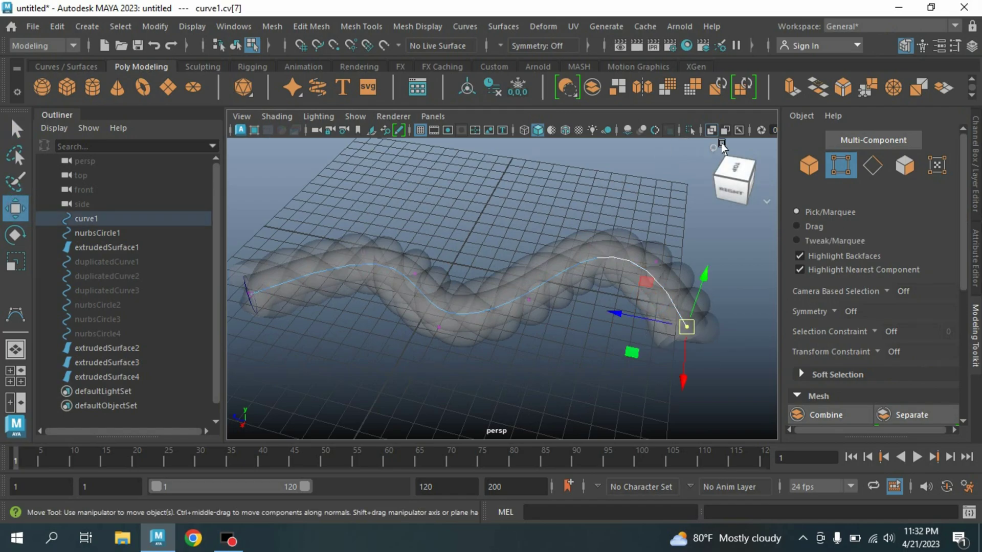
left_click(713, 131)
scroll(612, 248, "down", 2)
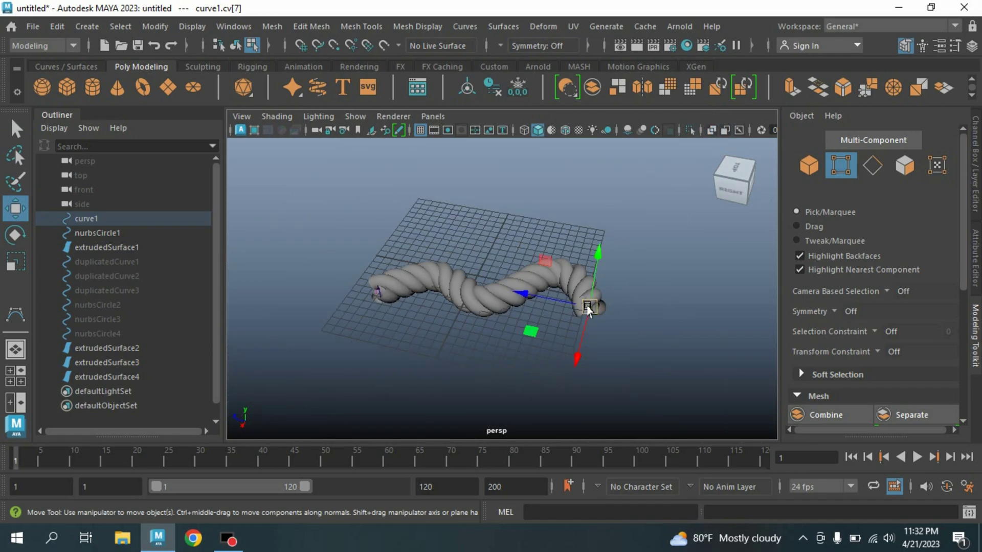
mouse_move(588, 308)
left_mouse_down()
mouse_move(700, 237)
mouse_move(557, 333)
mouse_move(675, 261)
mouse_move(633, 168)
mouse_move(646, 256)
mouse_move(537, 333)
mouse_move(680, 248)
mouse_move(693, 252)
mouse_move(625, 285)
mouse_move(586, 281)
mouse_move(677, 260)
mouse_move(654, 262)
left_mouse_up()
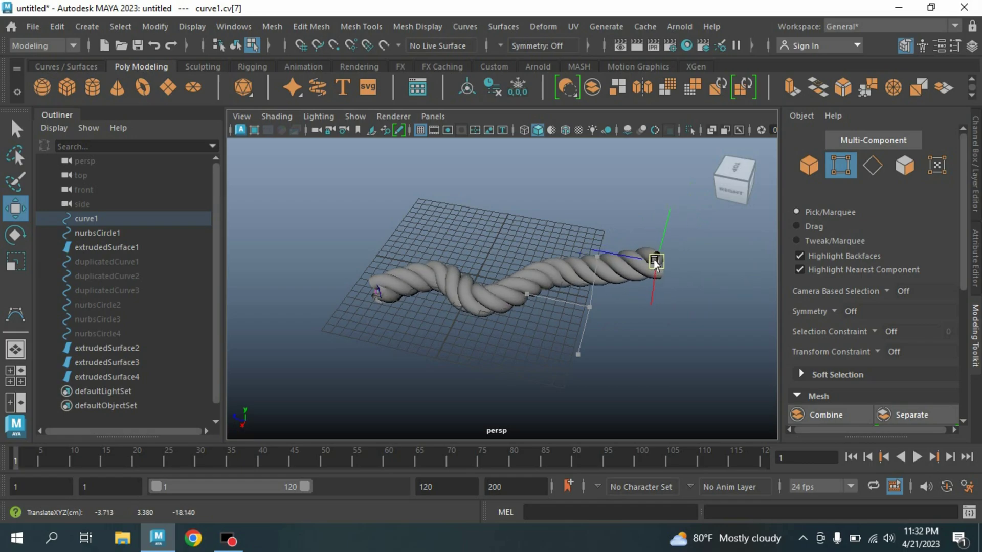